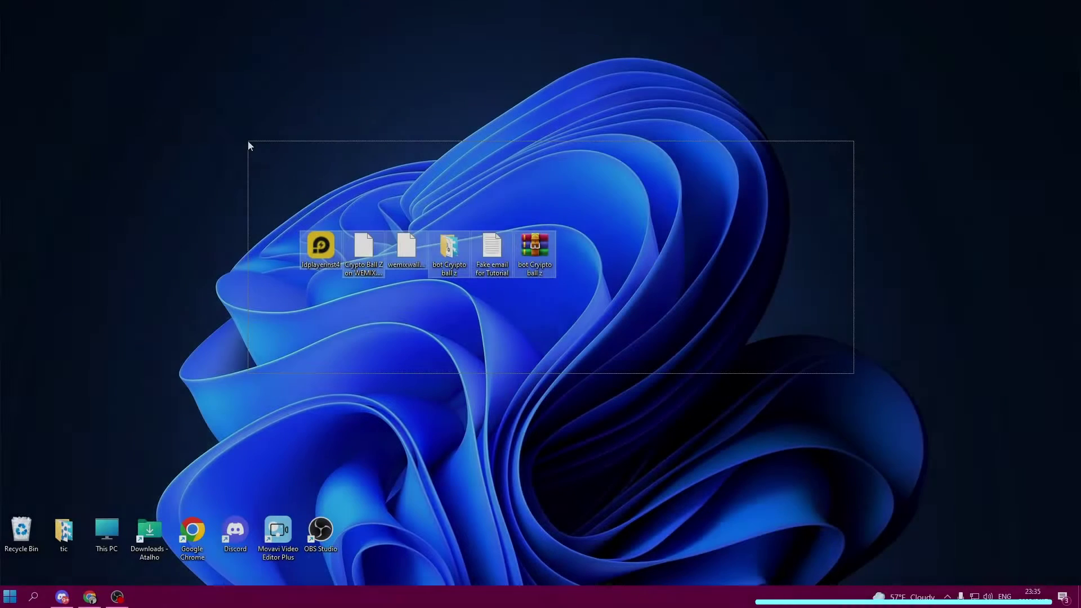
drag(767, 368, 218, 124)
drag(651, 354, 228, 194)
click(222, 242)
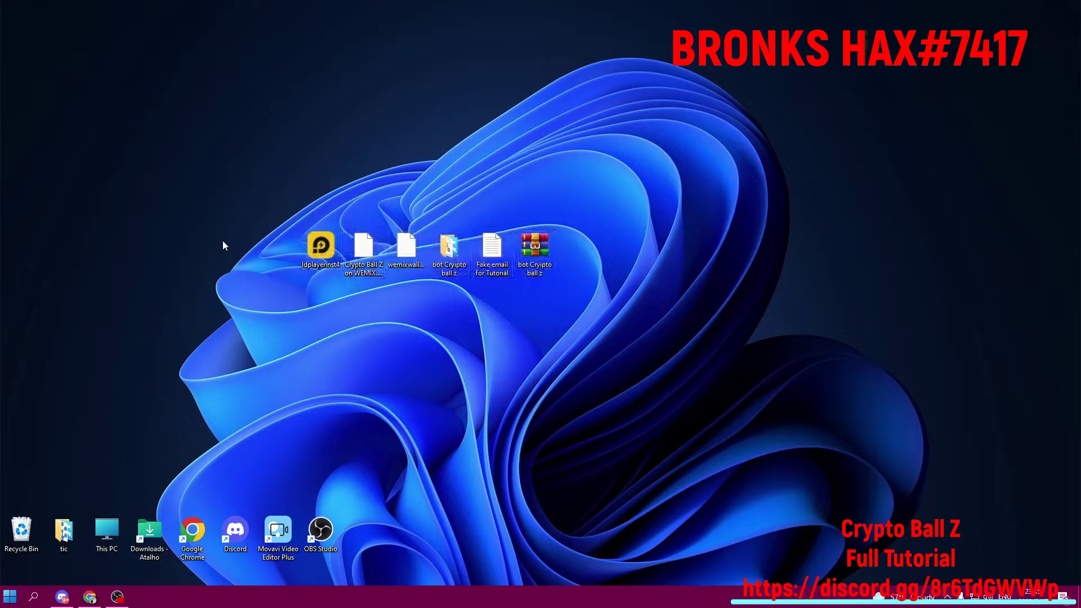
Open the Region settings under Clock and Region in the Windows Control Panel
click(34, 597)
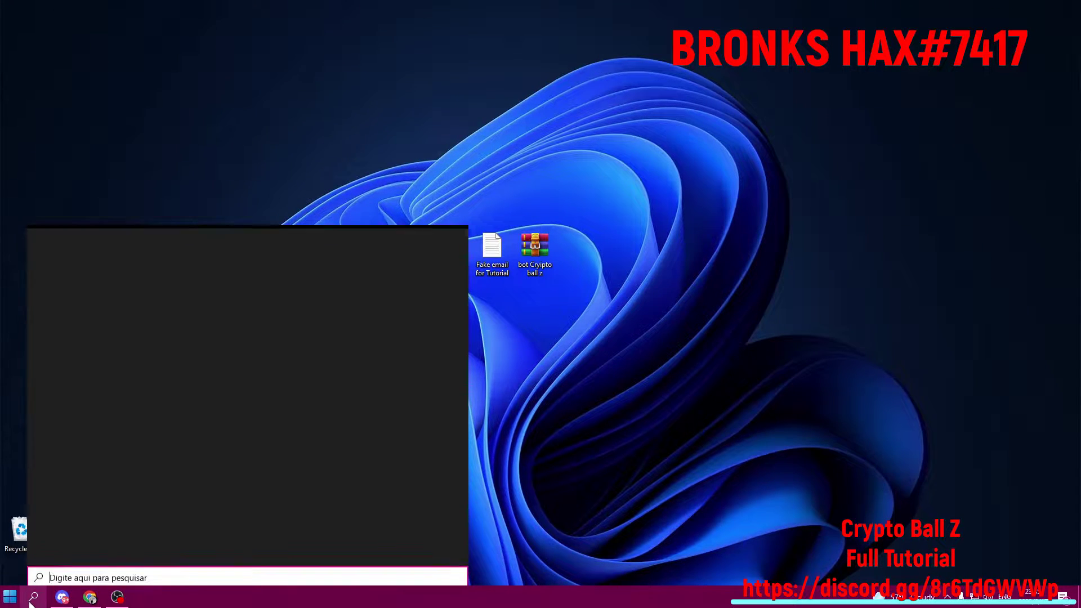
text(control)
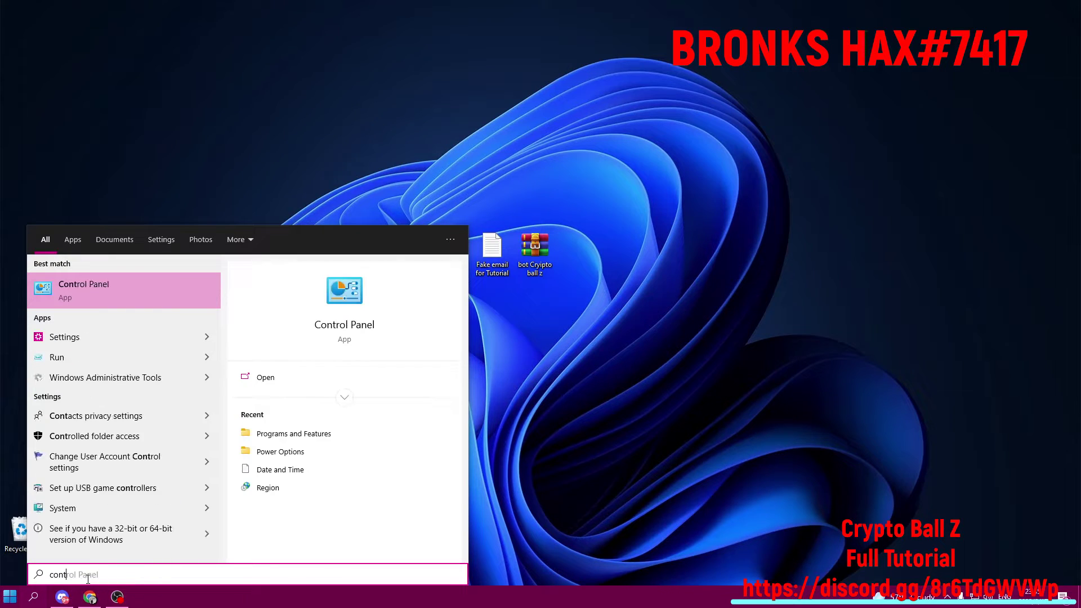
click(122, 289)
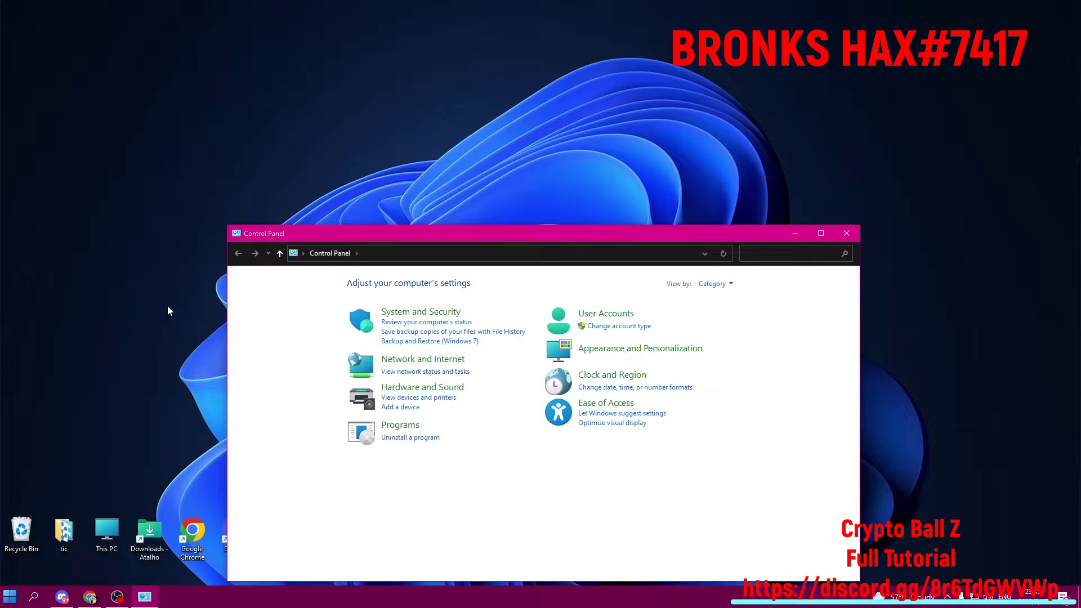
click(605, 378)
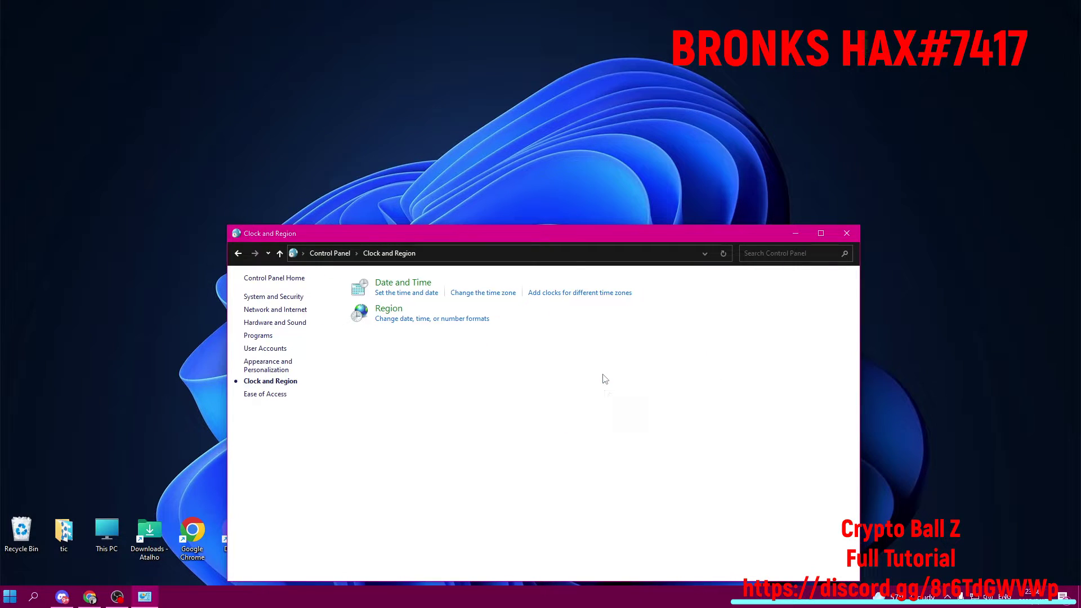
click(389, 310)
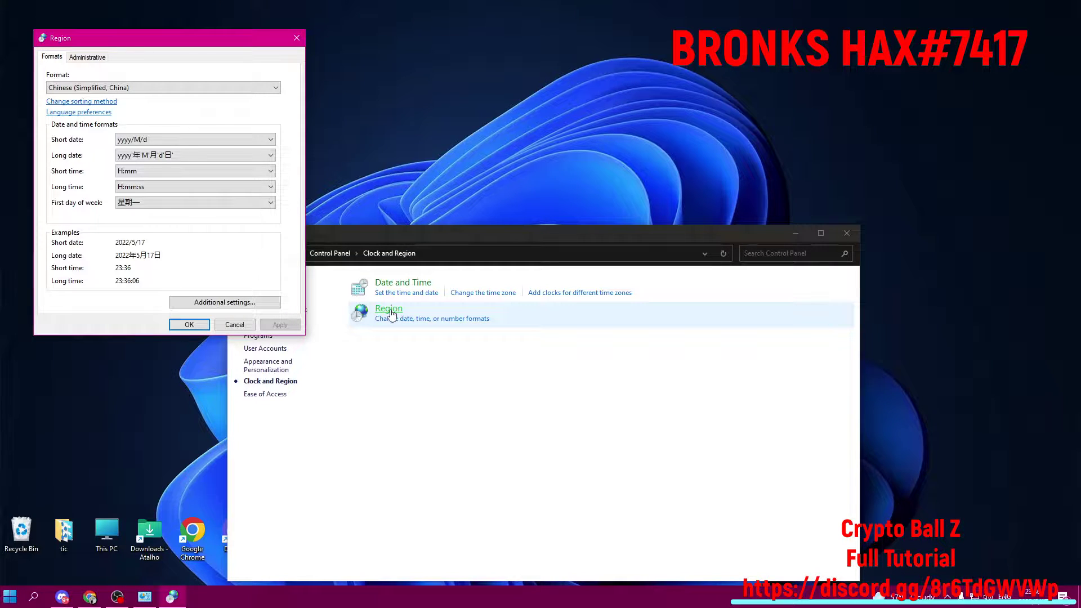
Set the regional format to Chinese (Simplified, China)
click(217, 89)
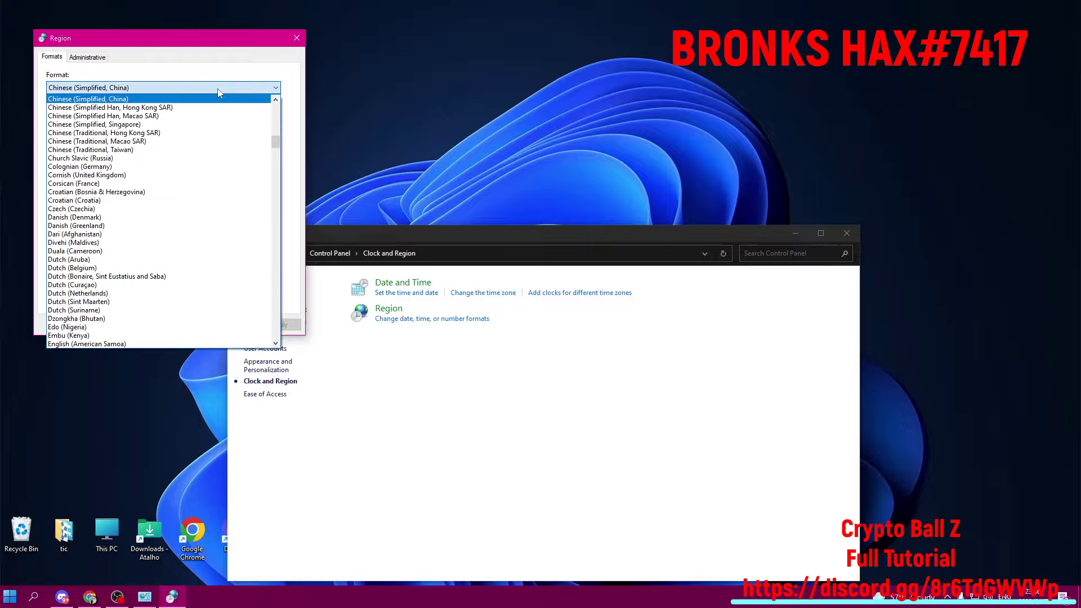
scroll(214, 104, up, 1)
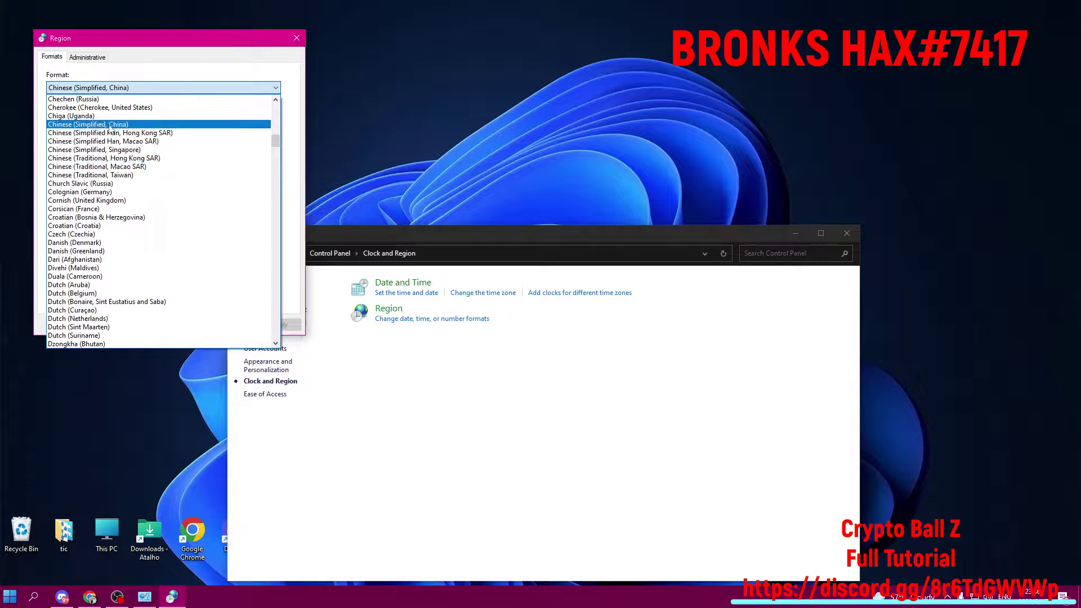
click(59, 125)
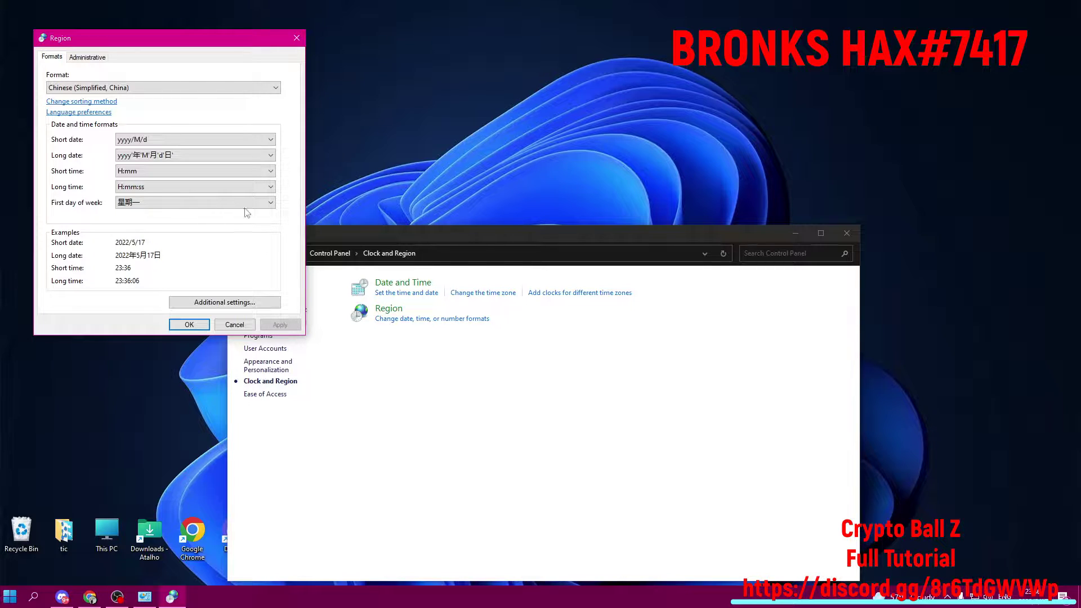
Set the system locale for non-Unicode programs to Chinese (Simplified, China), confirm the Region settings and close Control Panel
click(89, 59)
click(186, 223)
click(214, 120)
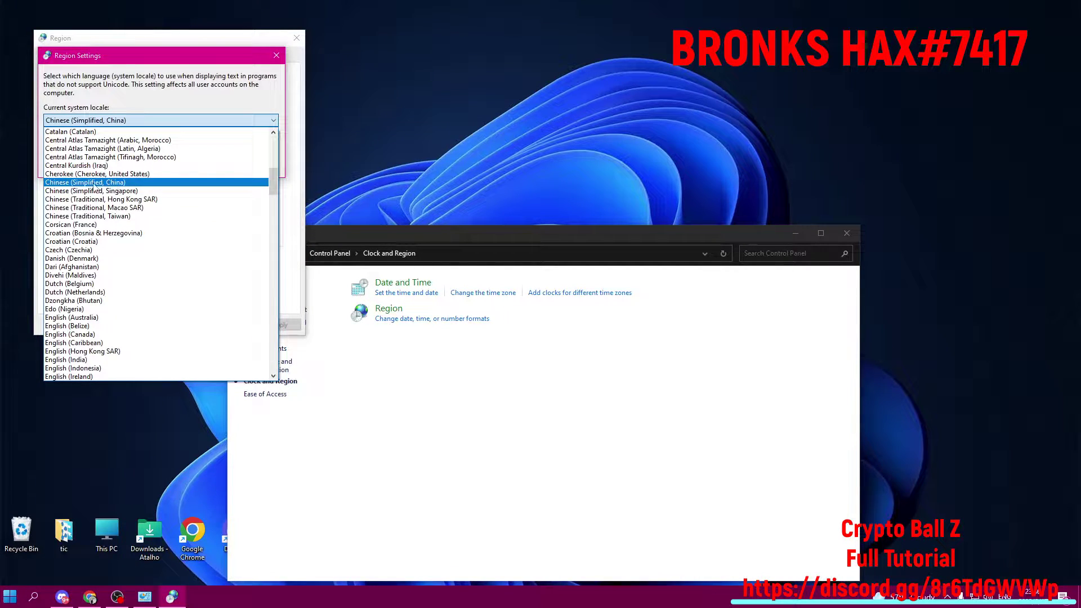
click(94, 182)
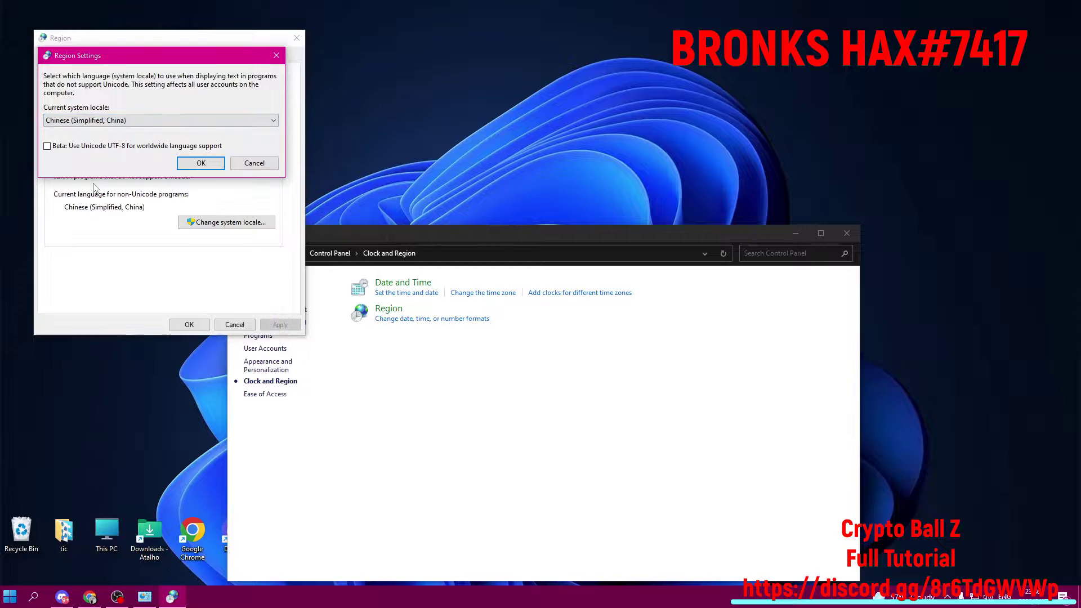
click(201, 163)
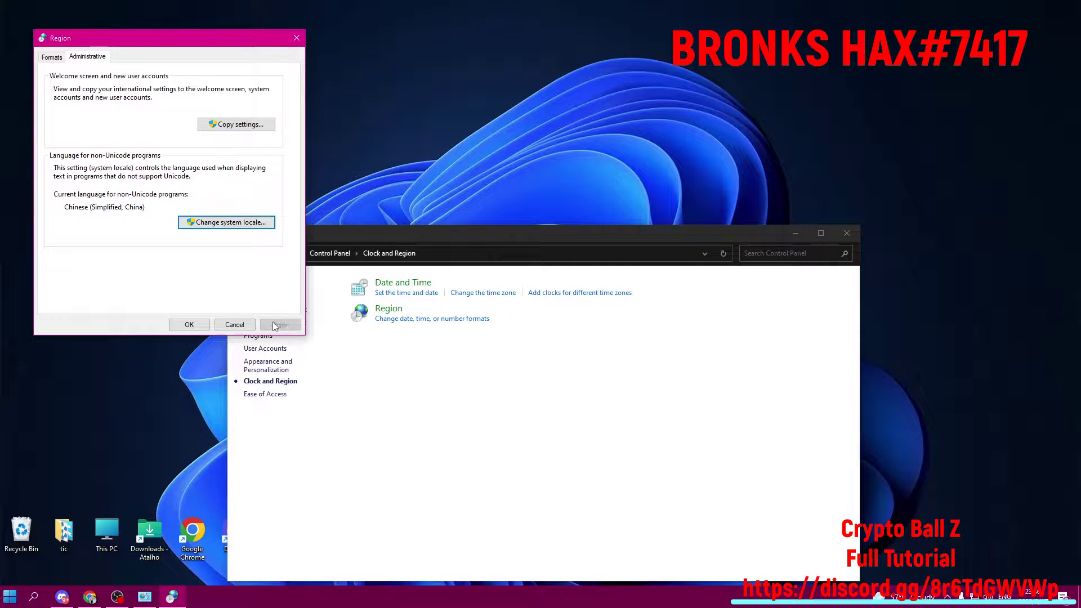
click(192, 327)
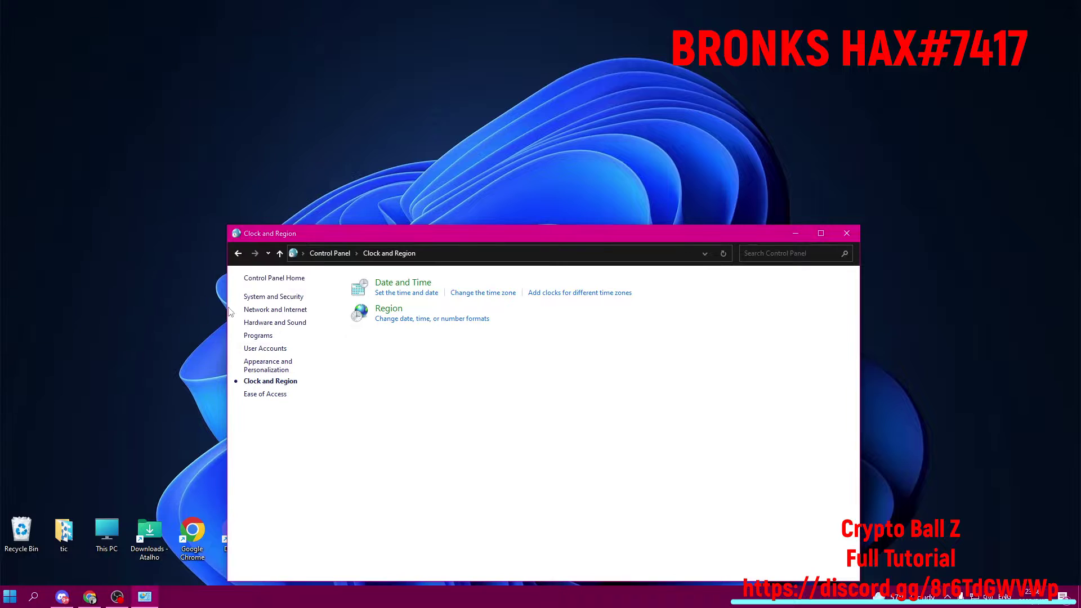
click(839, 238)
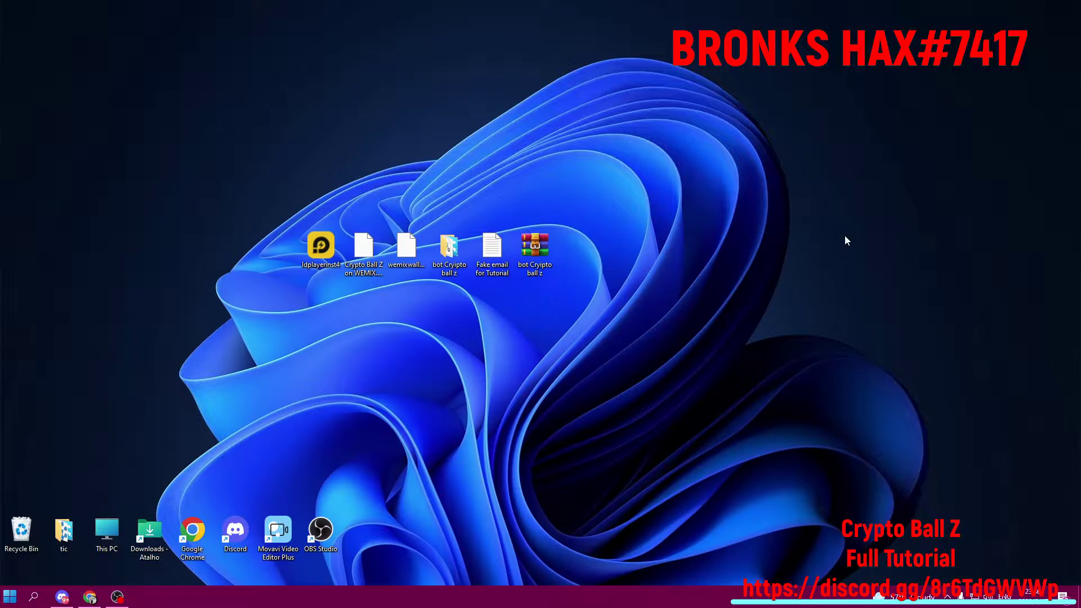
Run the ldplayerinst4 installer to install and start the emulator, and dismiss its welcome window of suggested games
right_click(307, 241)
click(333, 264)
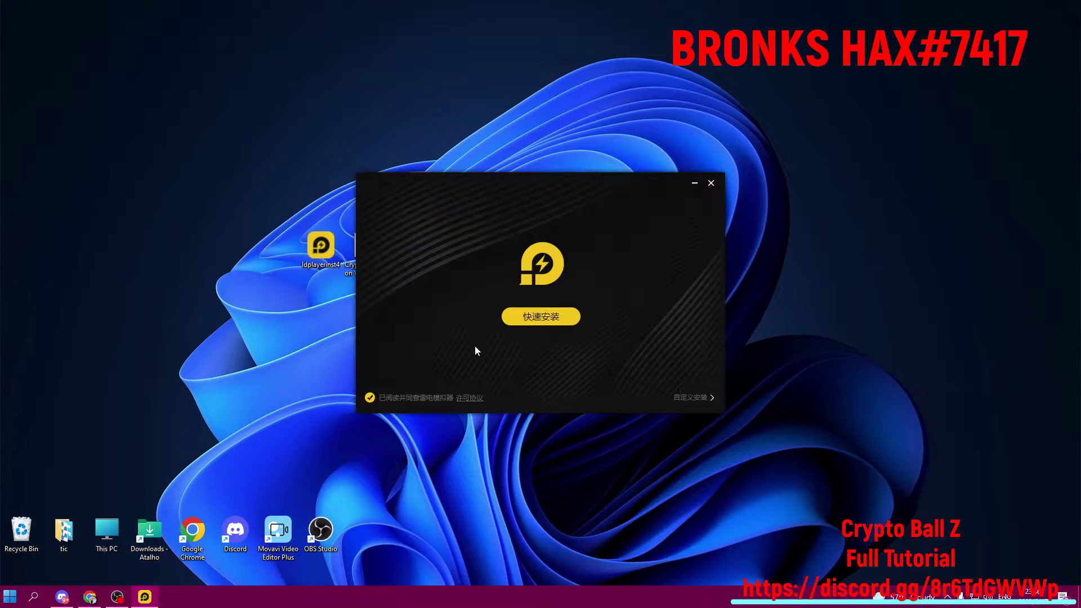
click(689, 398)
click(544, 321)
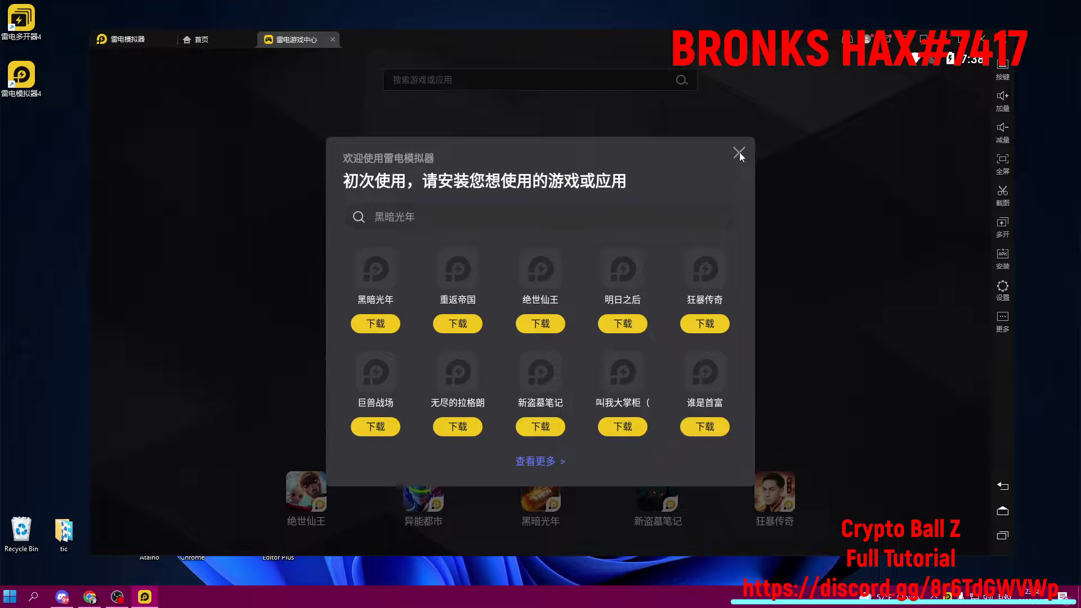
click(739, 152)
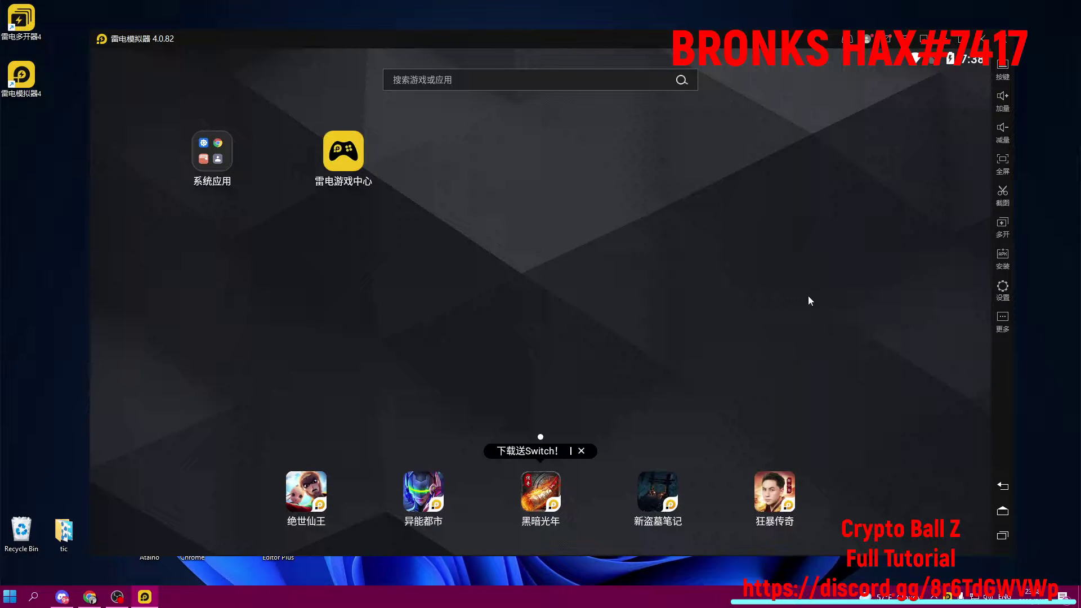
In the emulator's performance settings, choose 2 CPU cores, 2048M memory and the 960x540 (dpi 160) resolution
click(1002, 289)
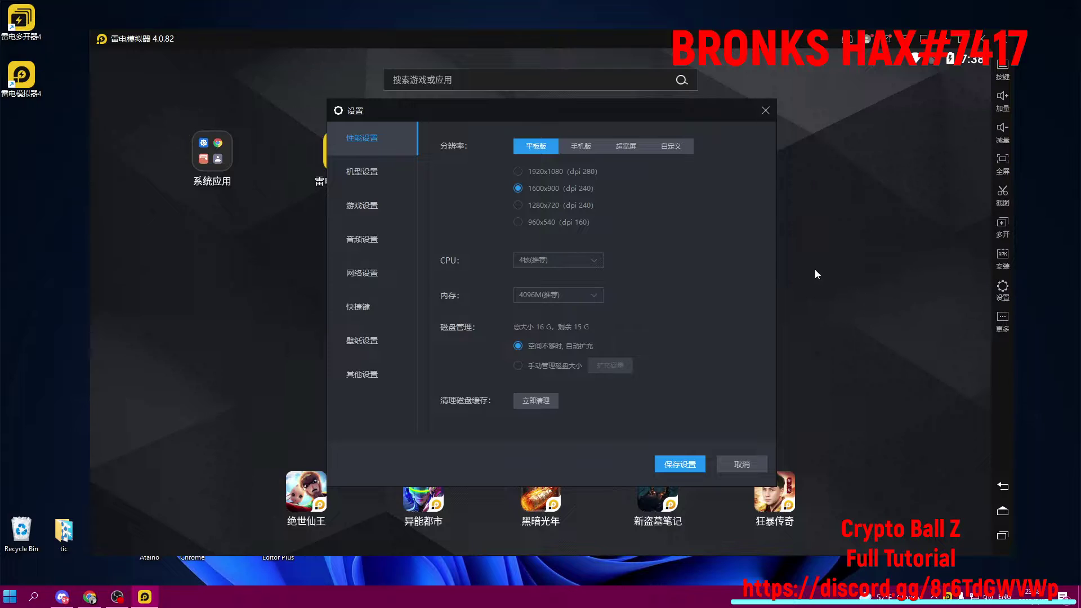
click(580, 260)
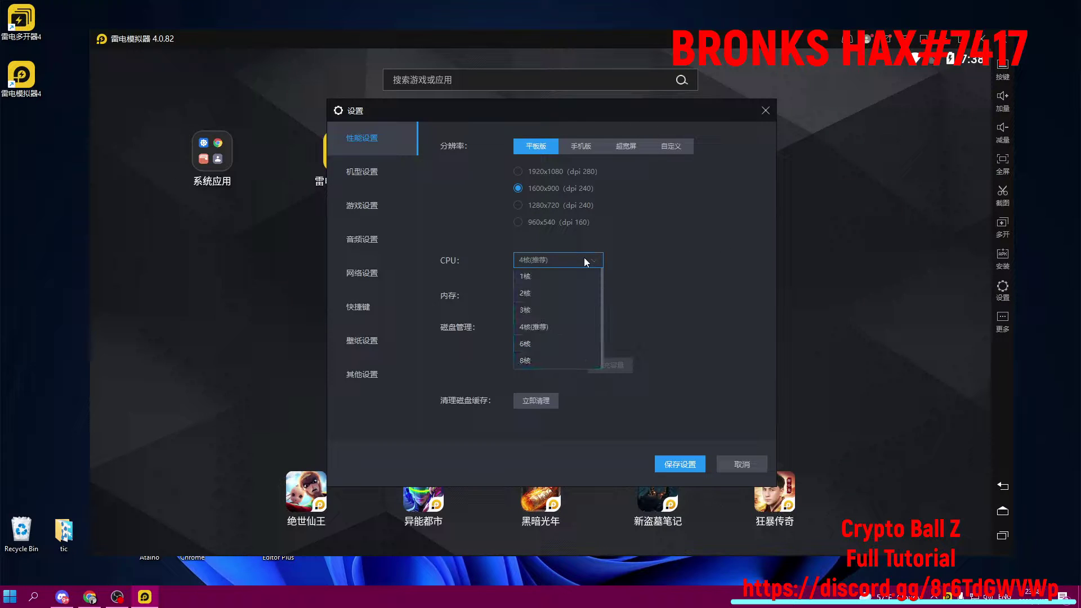
click(555, 286)
click(572, 295)
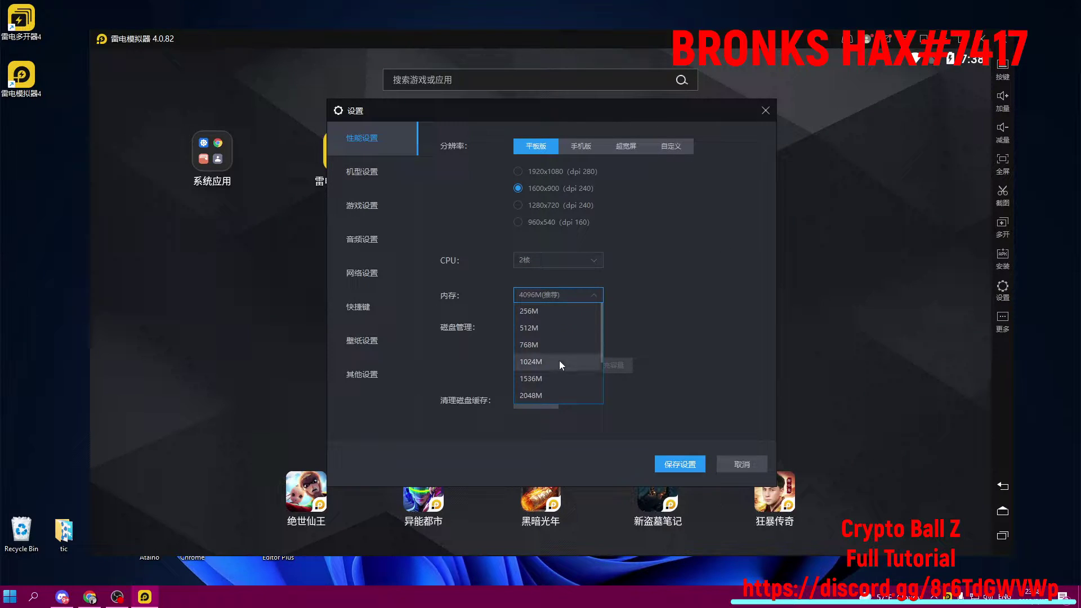
click(548, 394)
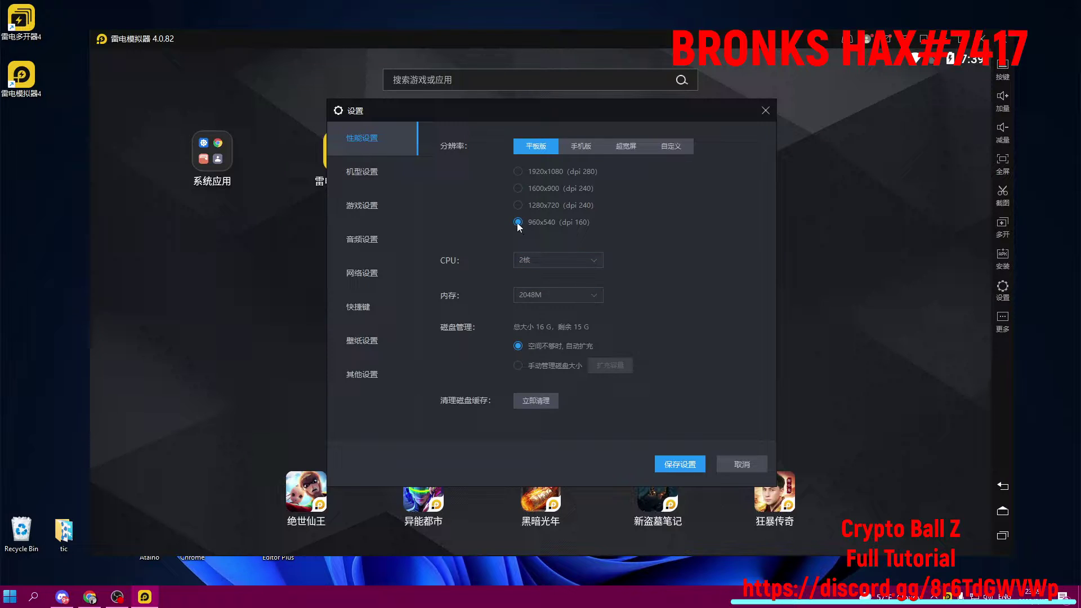
In the emulator's other settings, disable tab mode and ROOT permission, set ADB debugging to local connection, then save and restart
click(362, 376)
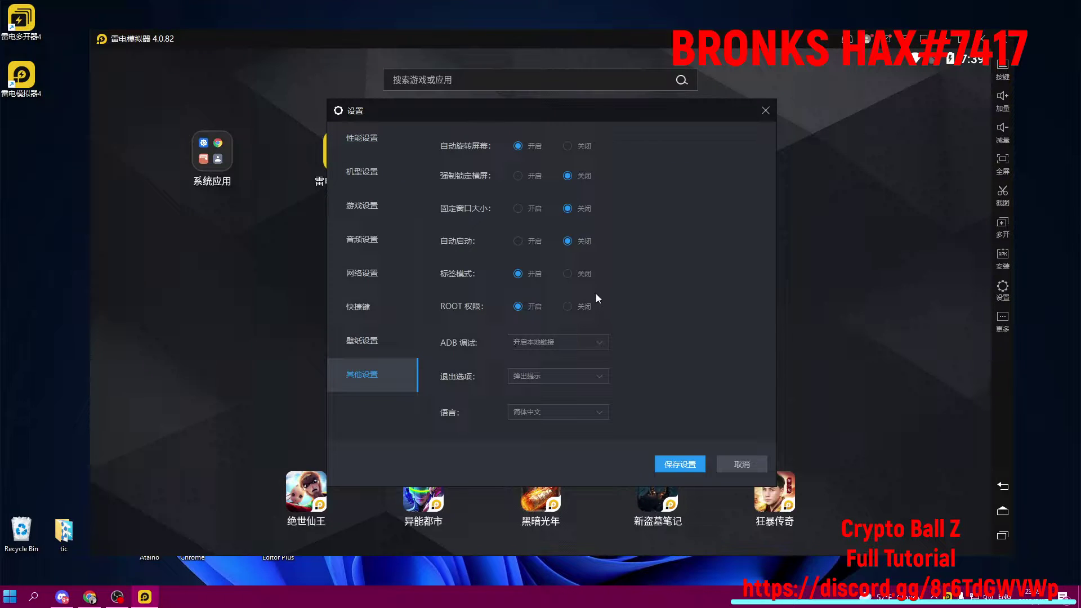
click(569, 273)
click(569, 306)
click(569, 341)
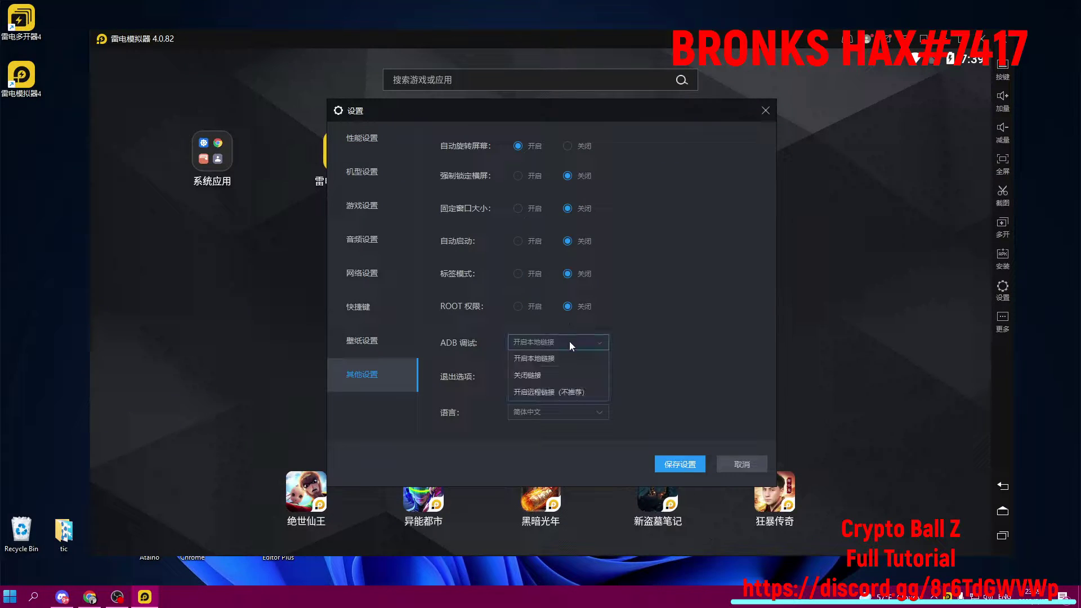
click(543, 358)
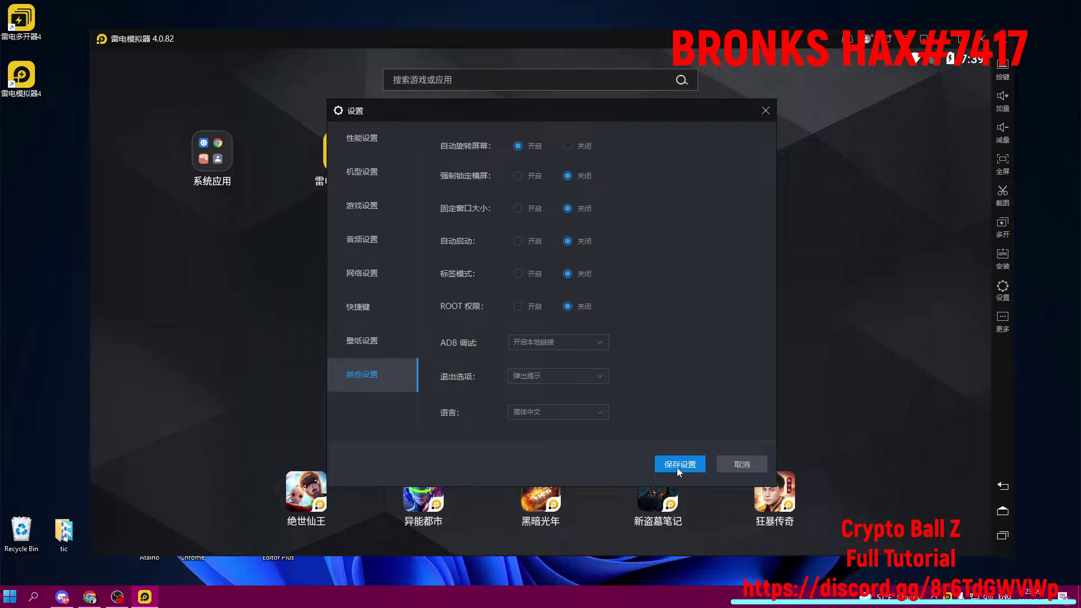
click(677, 468)
click(596, 340)
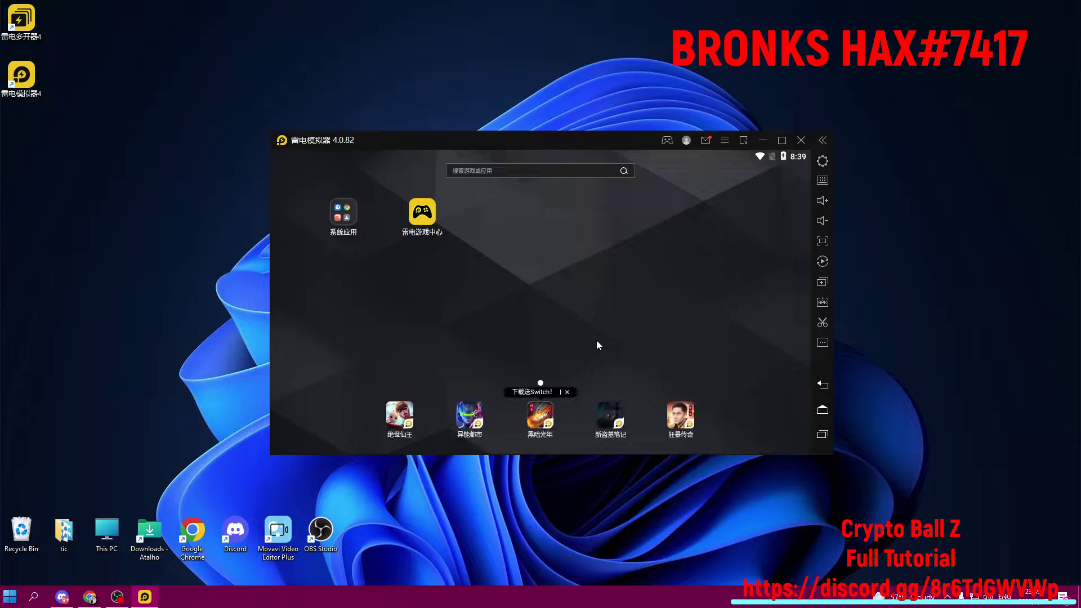
Install the Crypto Ball Z on WEMIX and wemixwallet APK files from the desktop into the emulator
drag(502, 140, 776, 145)
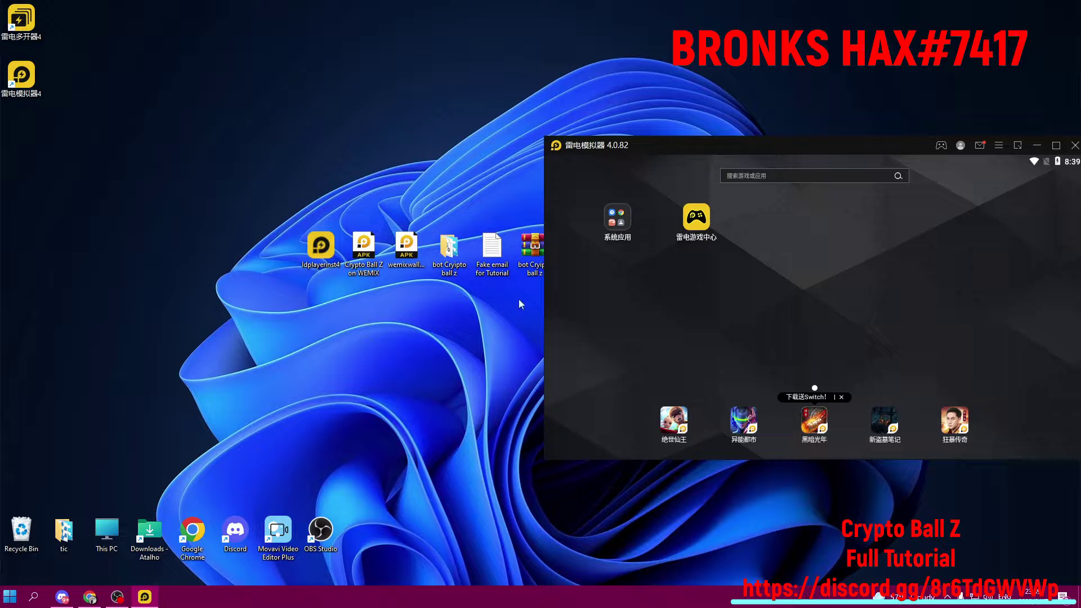
drag(364, 248, 760, 237)
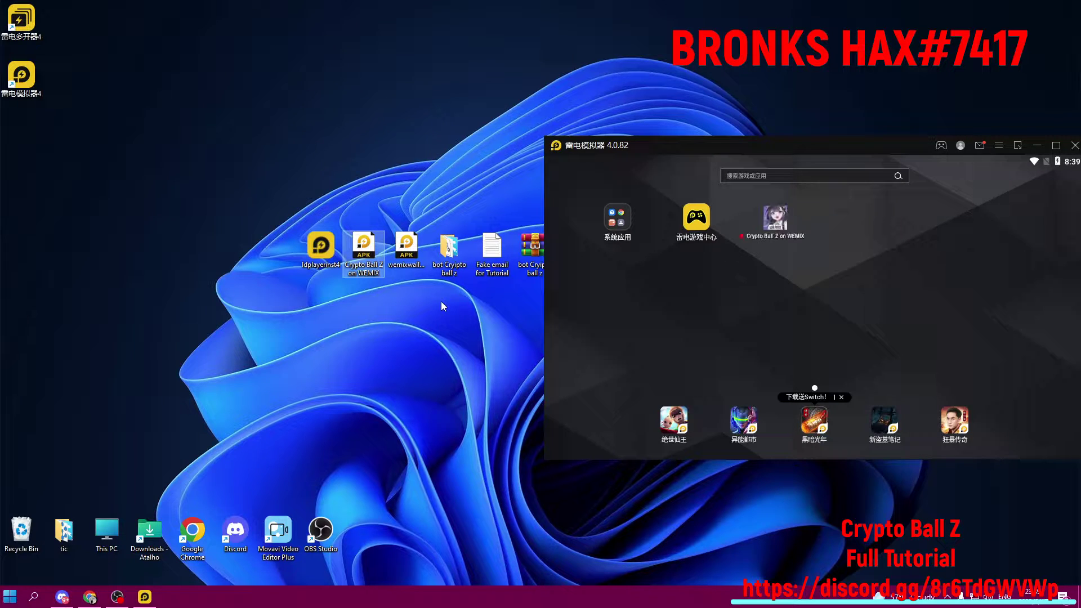
drag(416, 261, 808, 312)
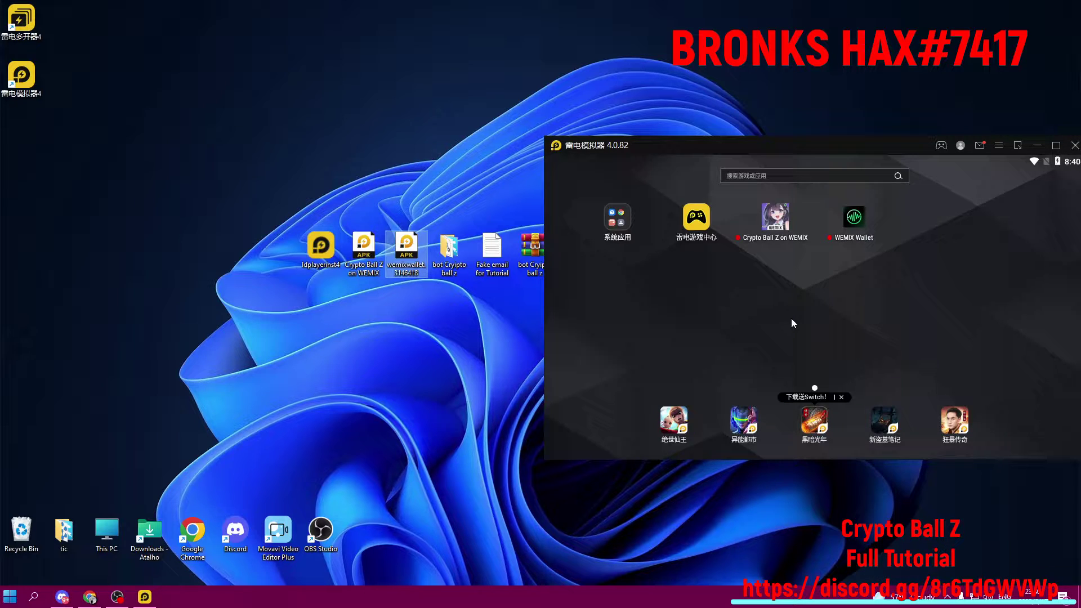
Install Google Services in the emulator with the Google installer from the system apps folder
click(619, 219)
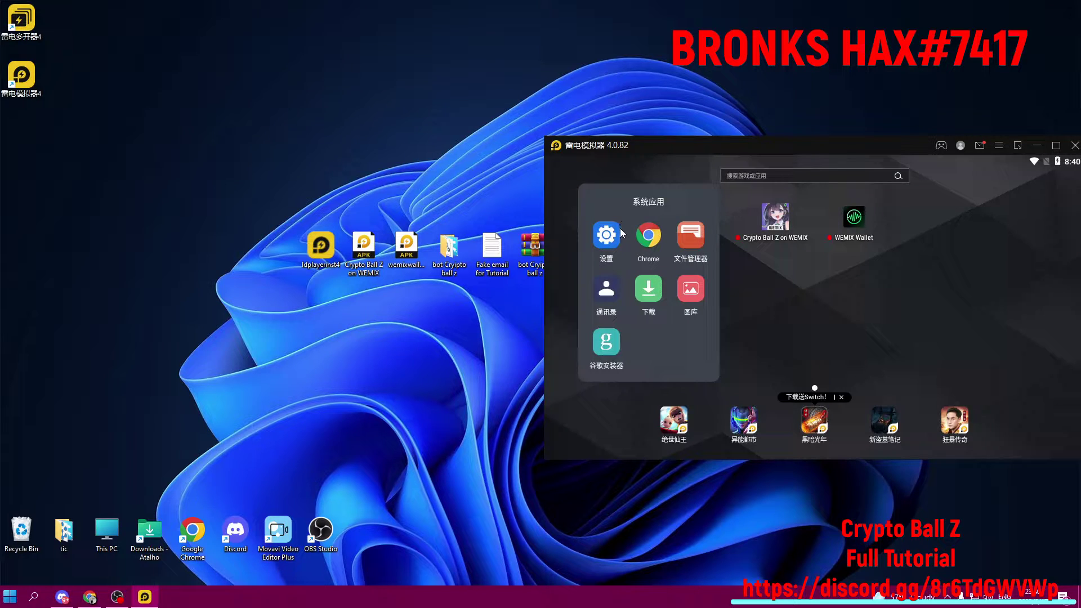
click(610, 347)
click(813, 354)
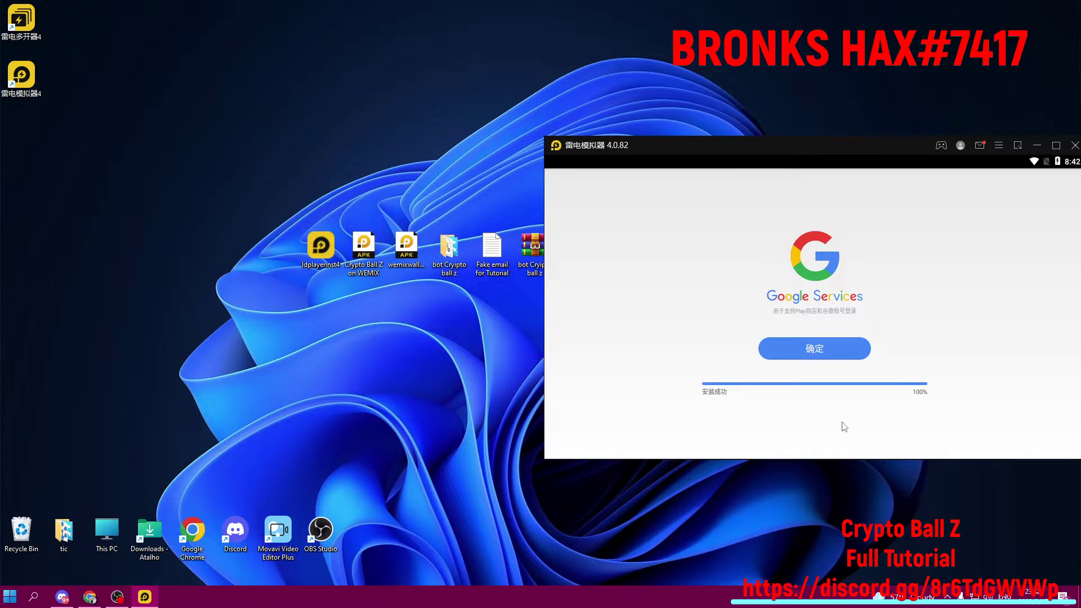
click(819, 349)
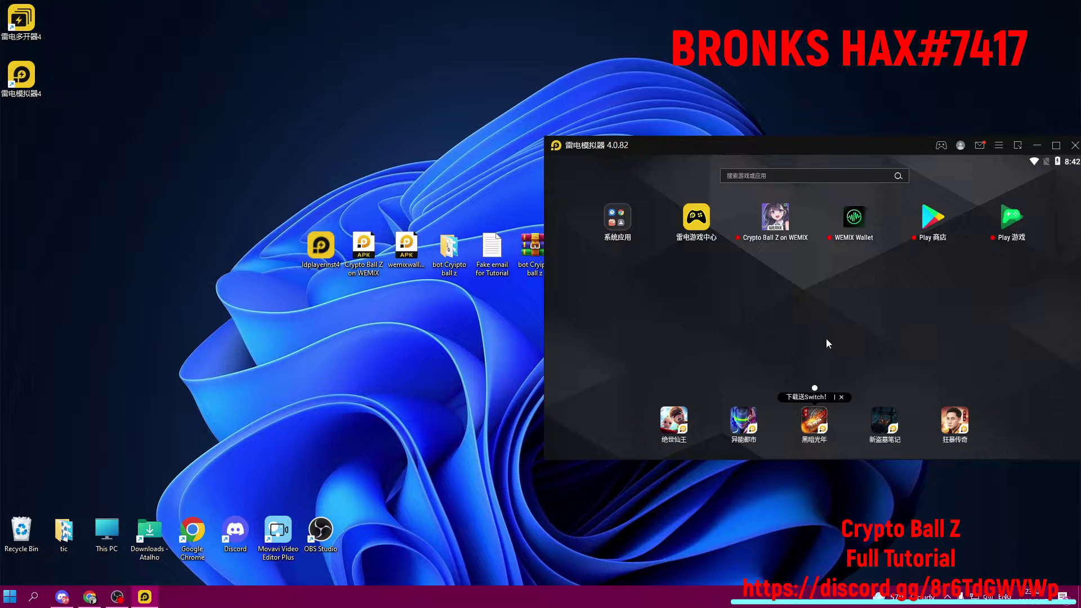
Open the Google account sign-in page from the Play Store and move the emulator window fully into view
click(928, 244)
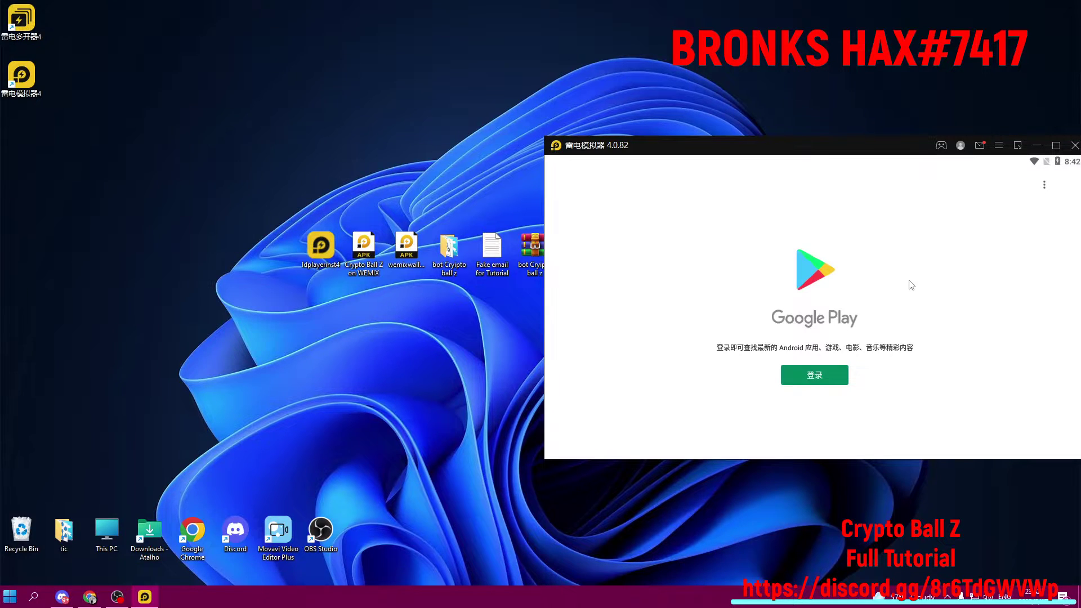
click(827, 382)
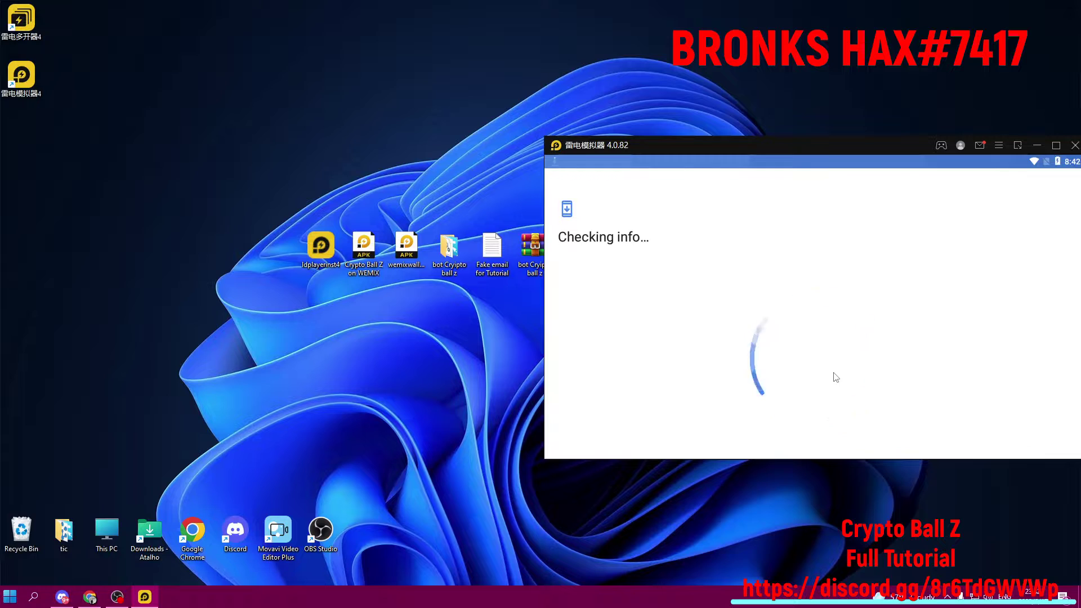
drag(812, 147, 789, 162)
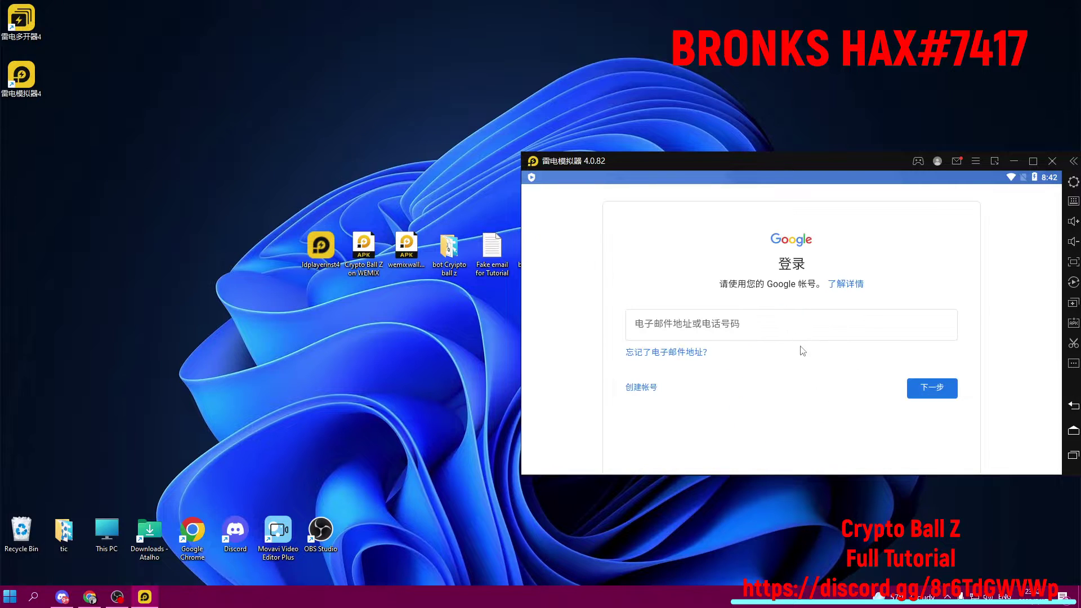
Leave the Google sign-in page and launch WEMIX Wallet in the emulator
click(1073, 455)
click(921, 239)
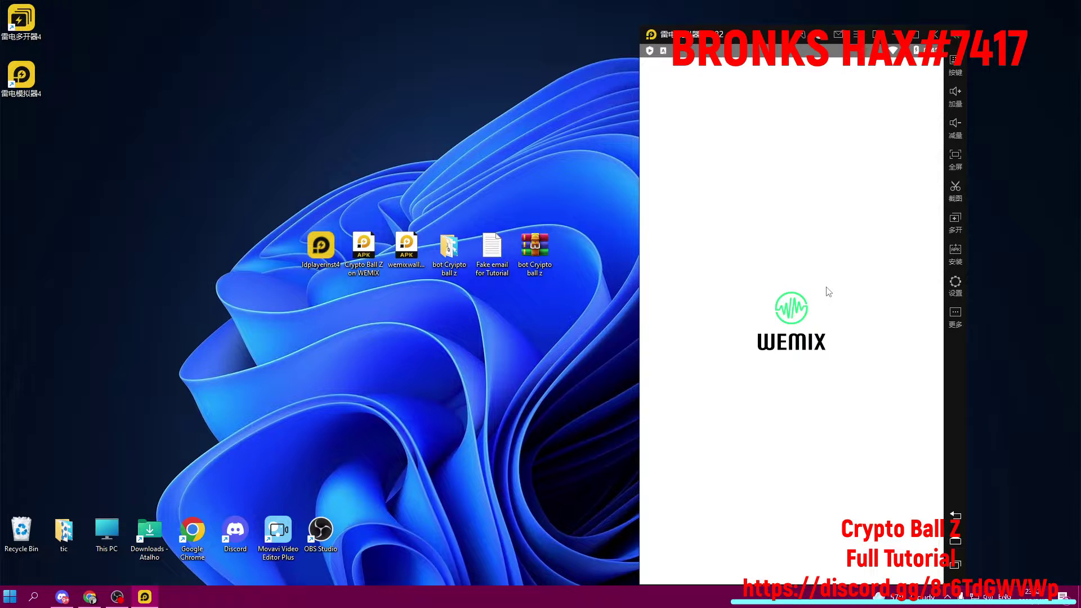
Advance through the WEMIX Wallet introduction and close the wallet from the recent apps view
click(769, 562)
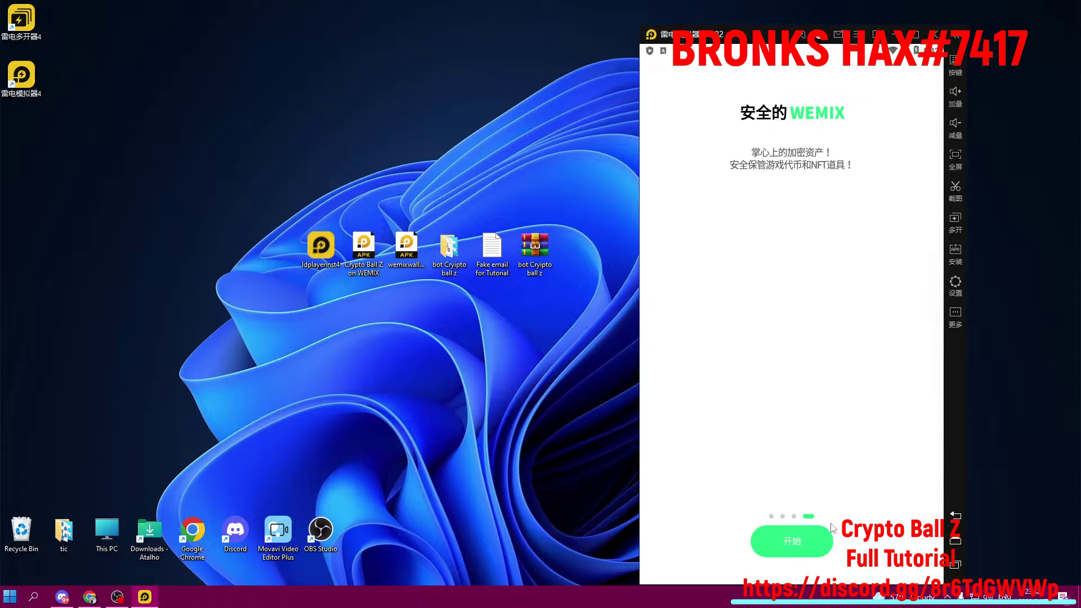
click(959, 566)
click(916, 113)
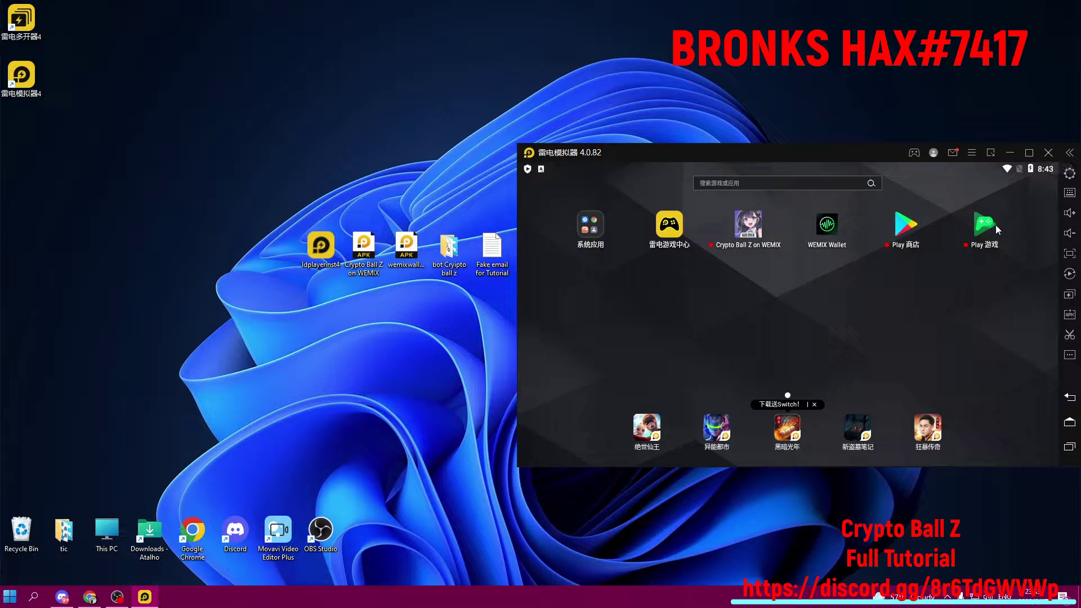
Launch Crypto Ball Z on WEMIX up to its sign-in screen and close it from the recent apps view
click(748, 225)
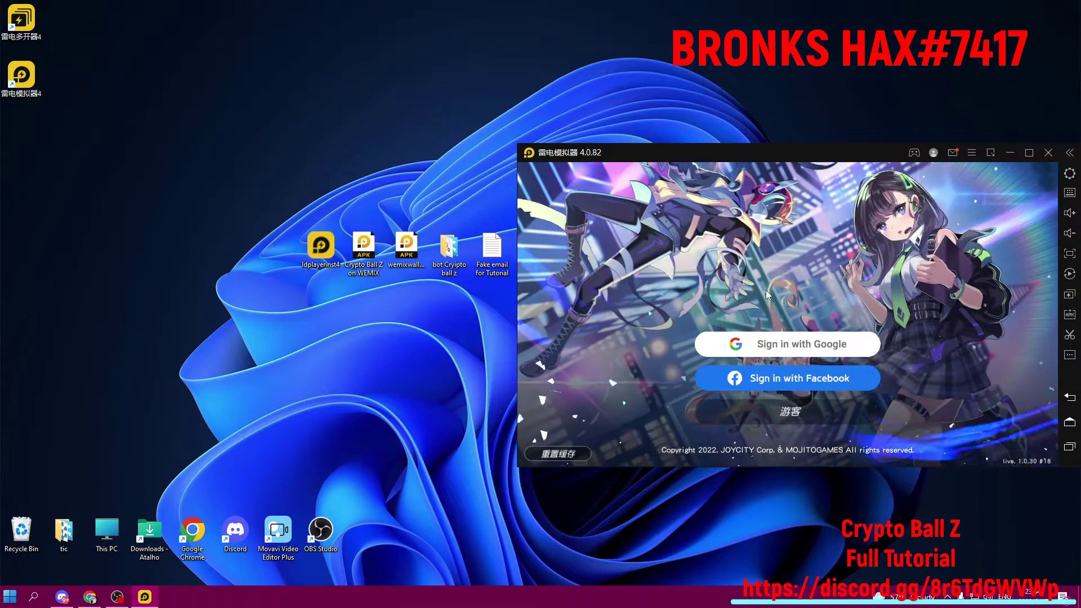
click(1070, 447)
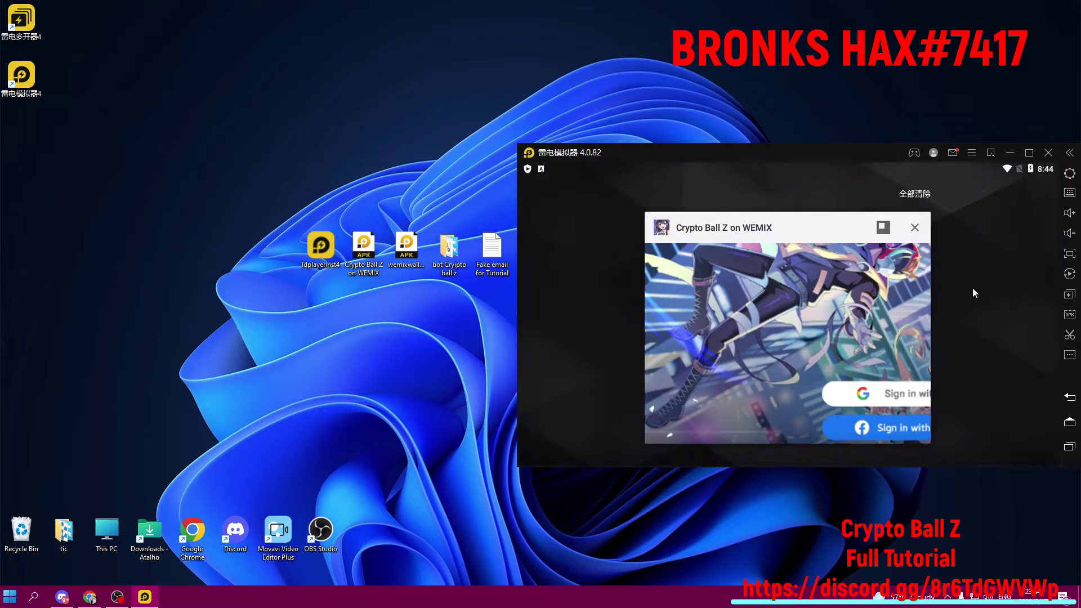
click(913, 224)
Exit the emulator and place its two desktop shortcuts below the APK files and bot folder
click(1048, 153)
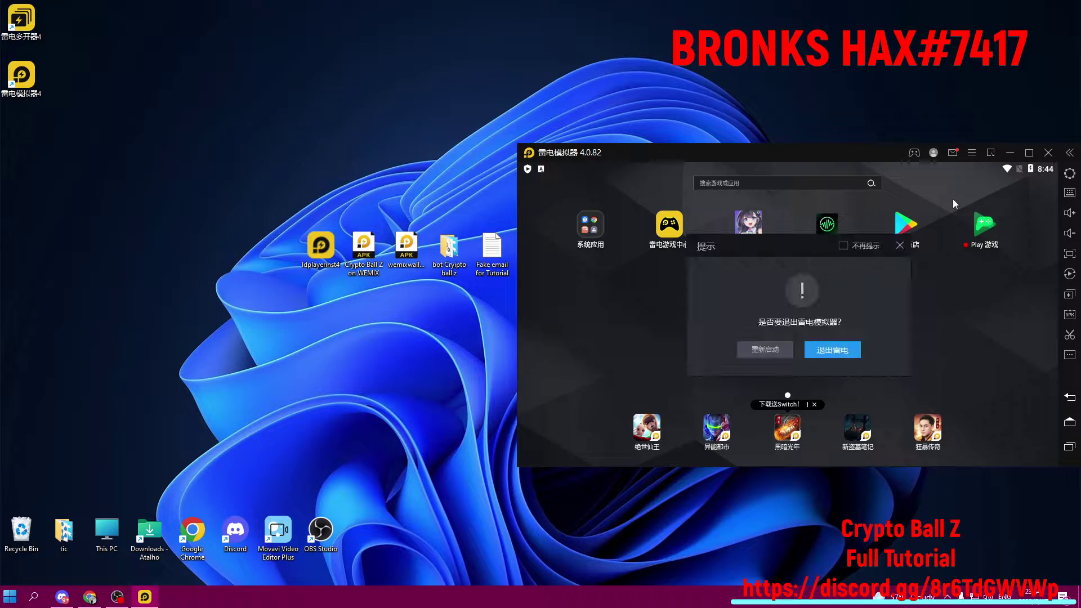
click(832, 350)
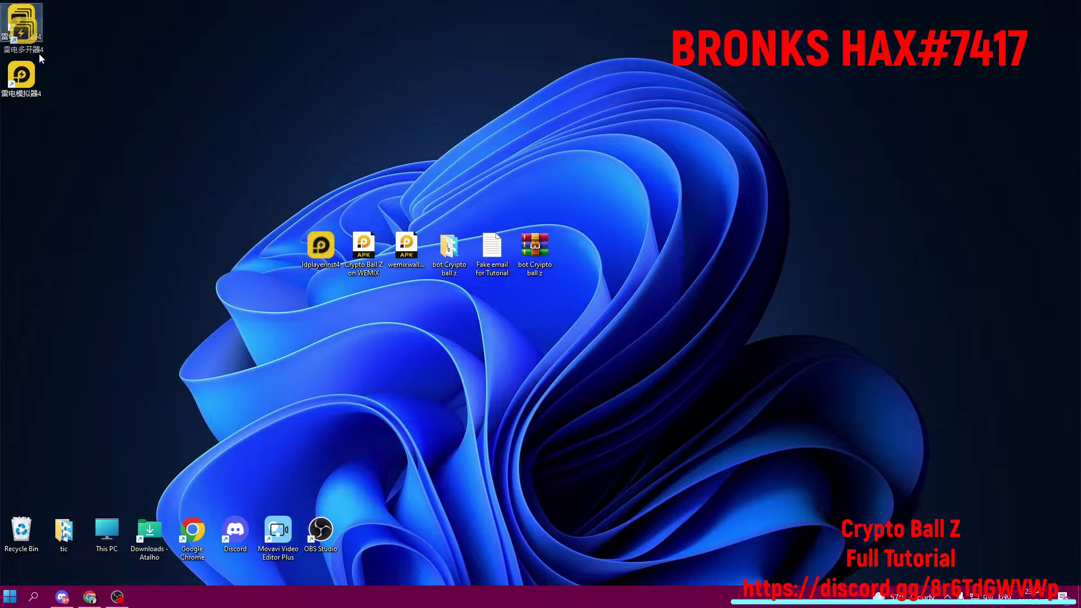
drag(21, 20, 470, 313)
drag(22, 76, 410, 312)
In the multi-instance manager's settings, set the frame rate to 29 FPS, mute sound for multiple instances and enable the extreme multi-instance mode
double_click(454, 307)
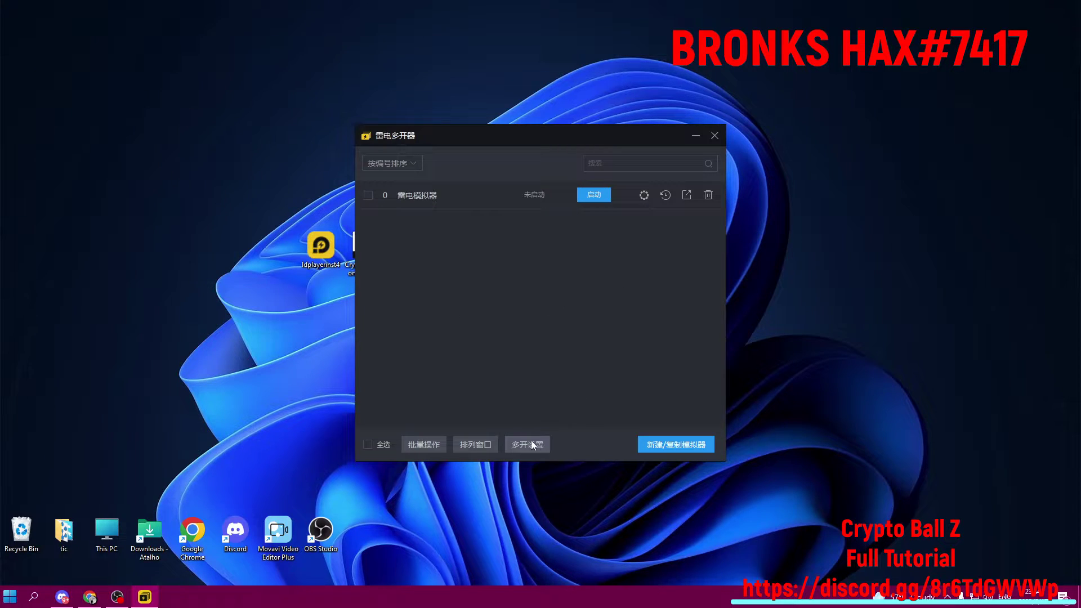
click(533, 445)
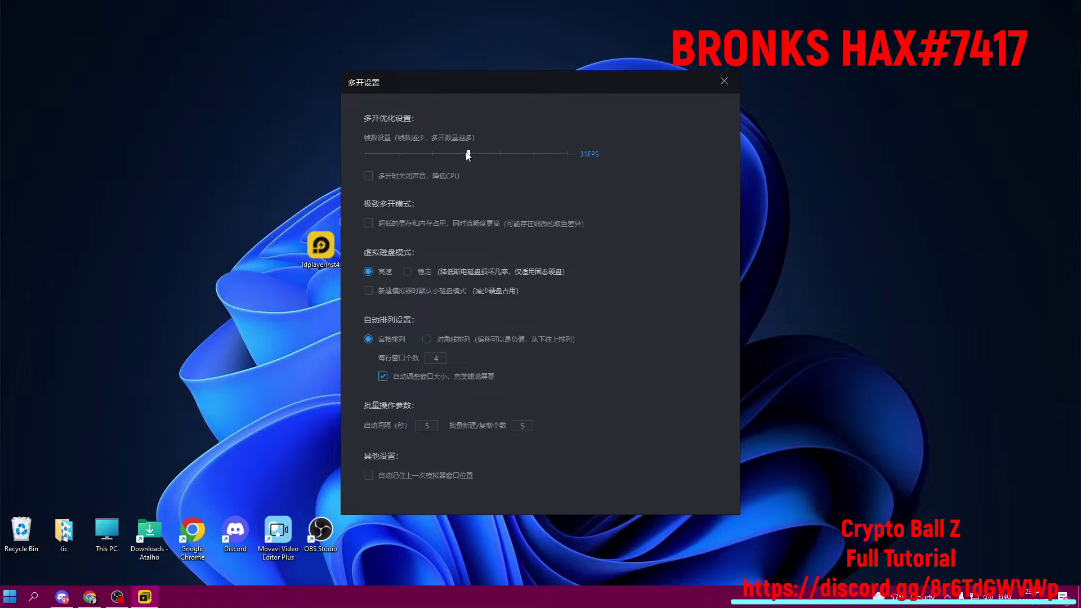
drag(466, 152, 465, 152)
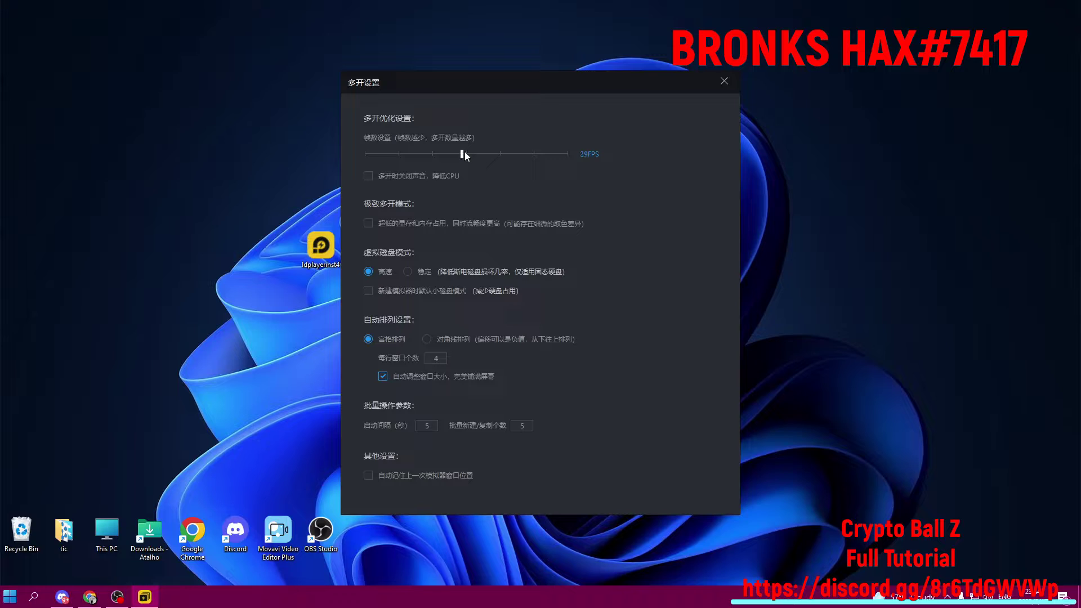
click(368, 224)
click(725, 82)
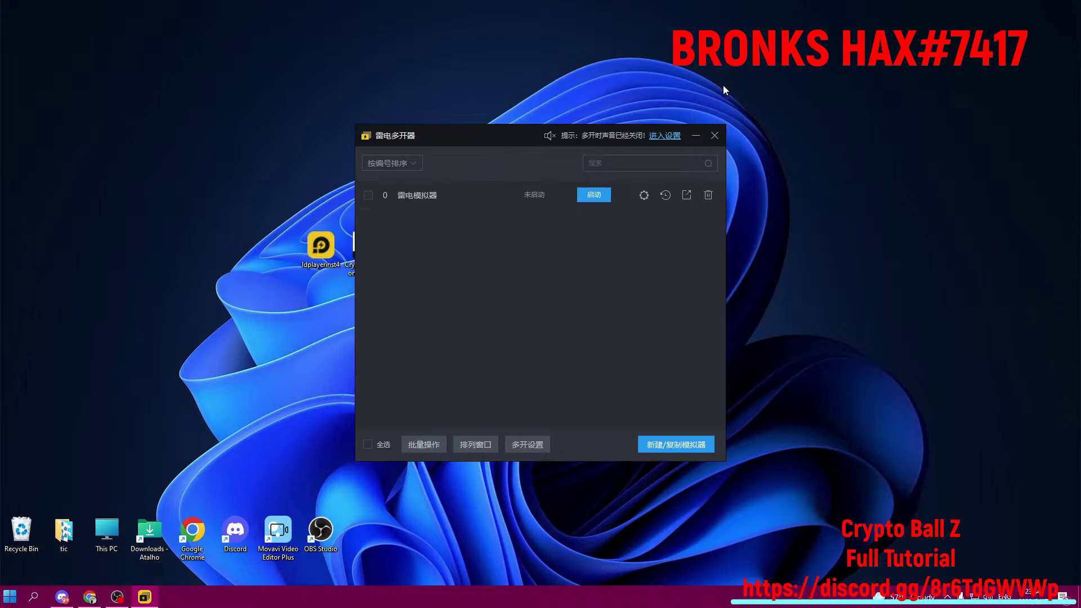
Create two copies of the 雷电模拟器 emulator in the multi-instance manager and close the manager
click(686, 445)
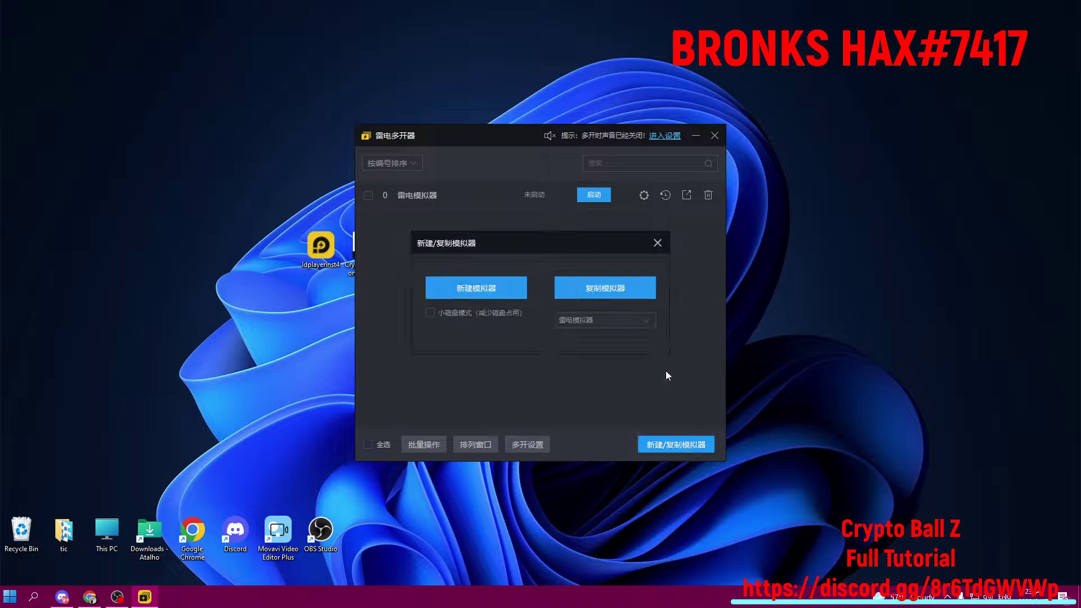
click(627, 286)
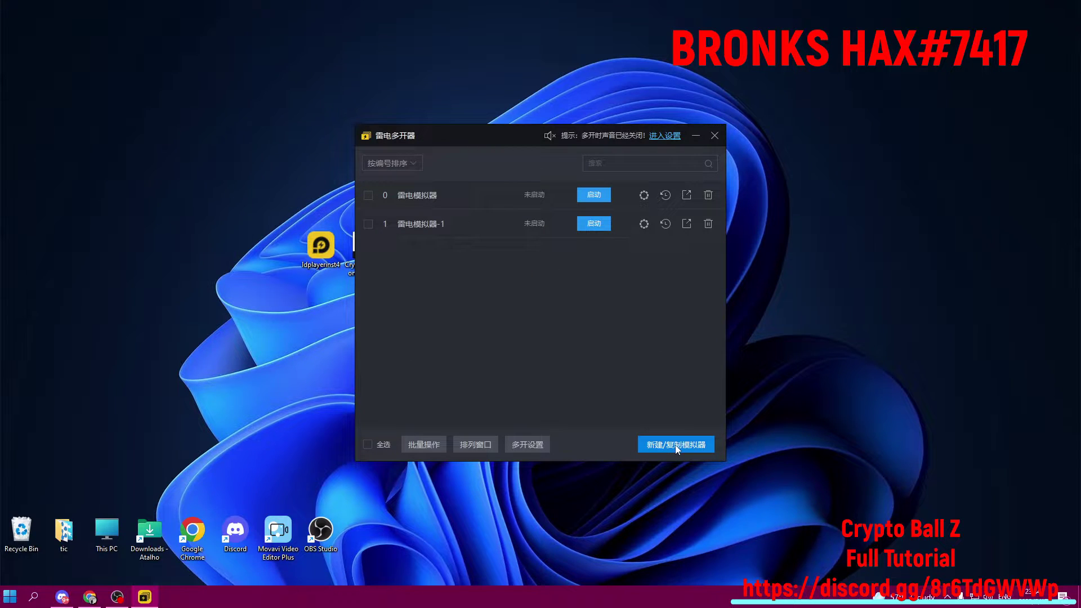
click(678, 445)
click(634, 290)
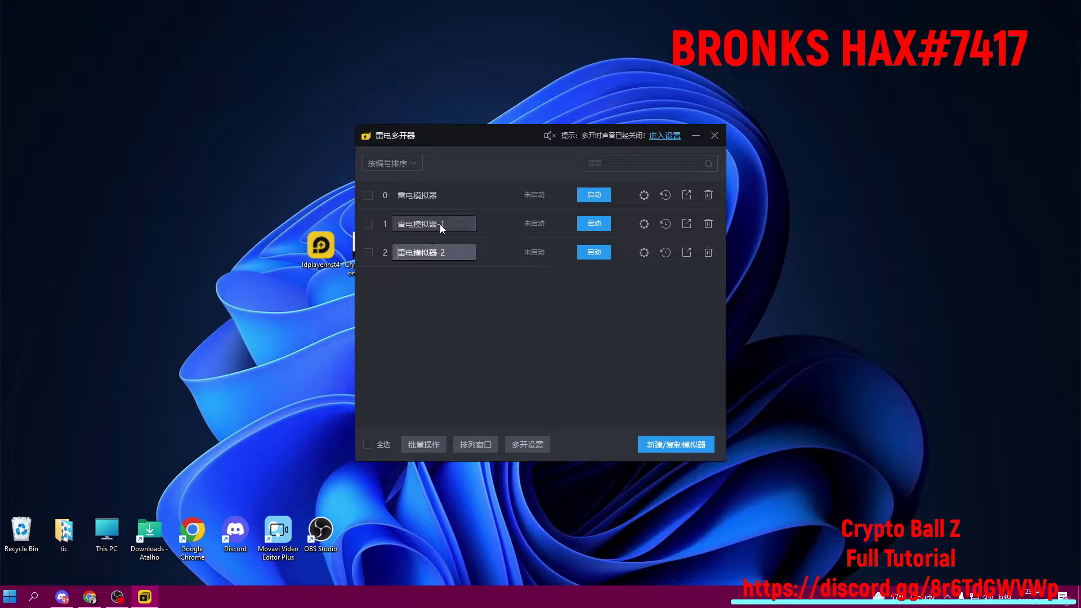
double_click(440, 224)
double_click(434, 256)
click(466, 295)
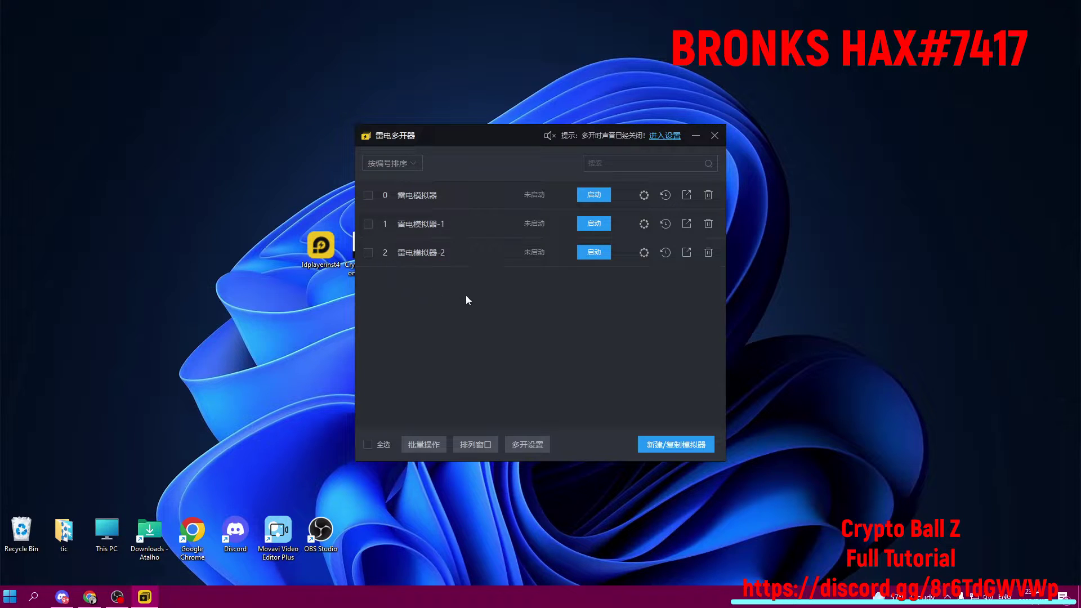
click(715, 136)
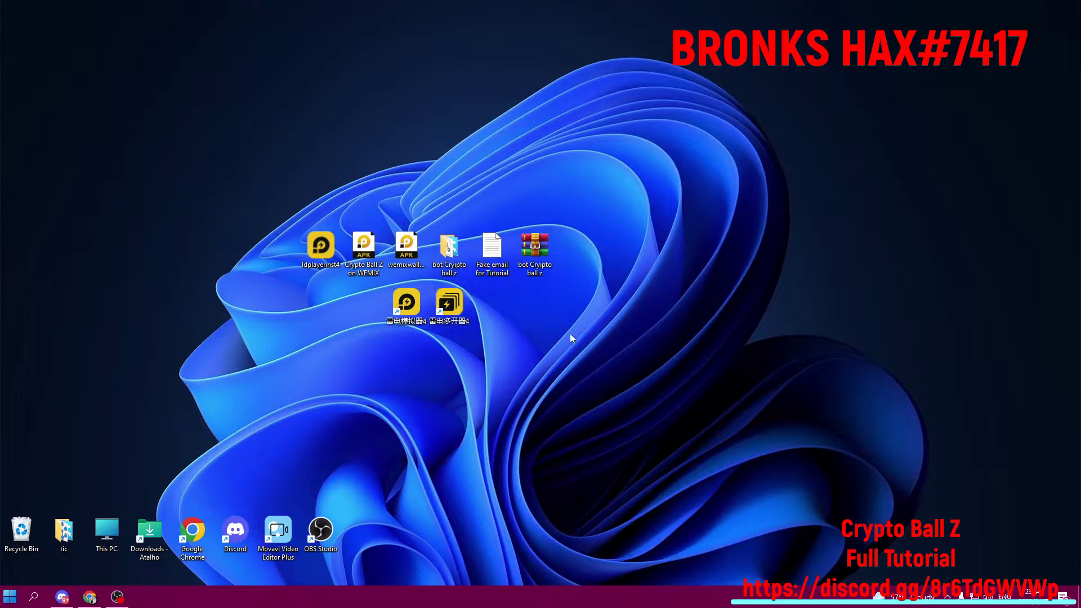
Run 加密胶囊 from the bot folder as administrator, update it to the new version and close it
double_click(456, 250)
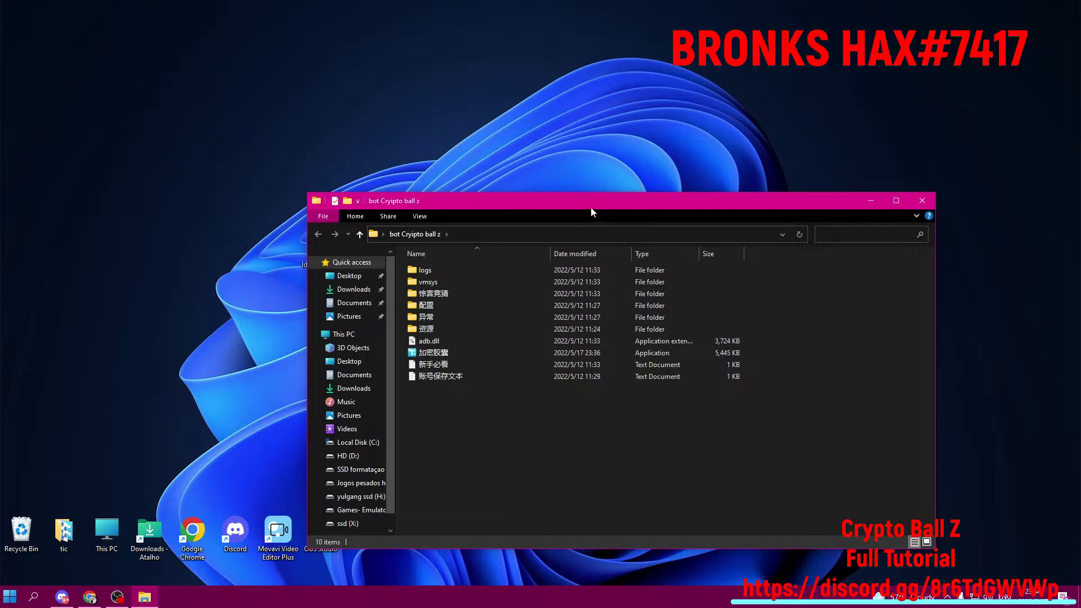
right_click(454, 353)
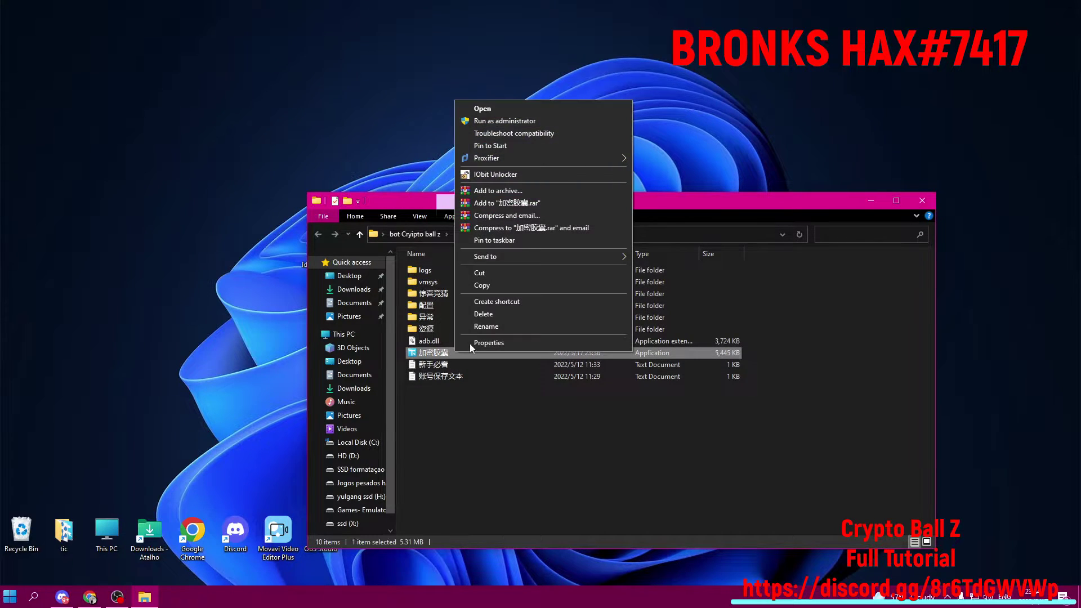
click(509, 121)
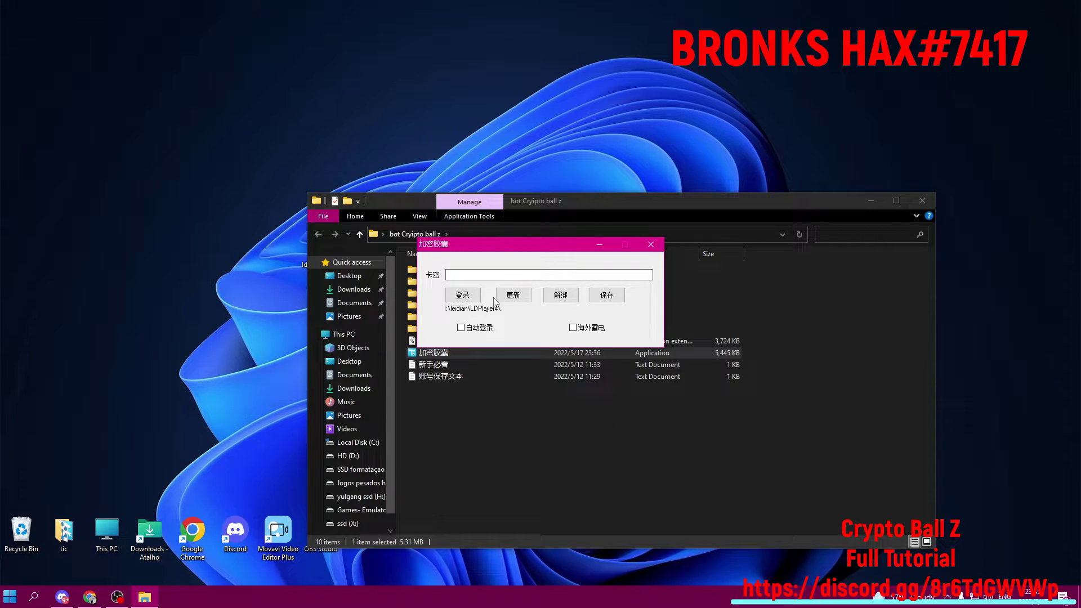
click(514, 298)
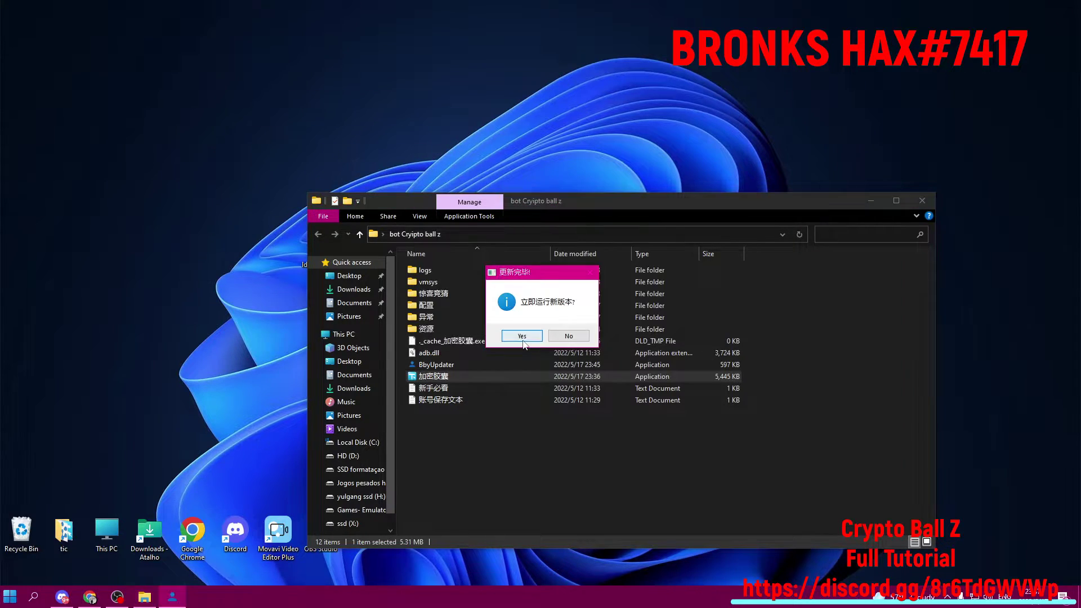
click(523, 338)
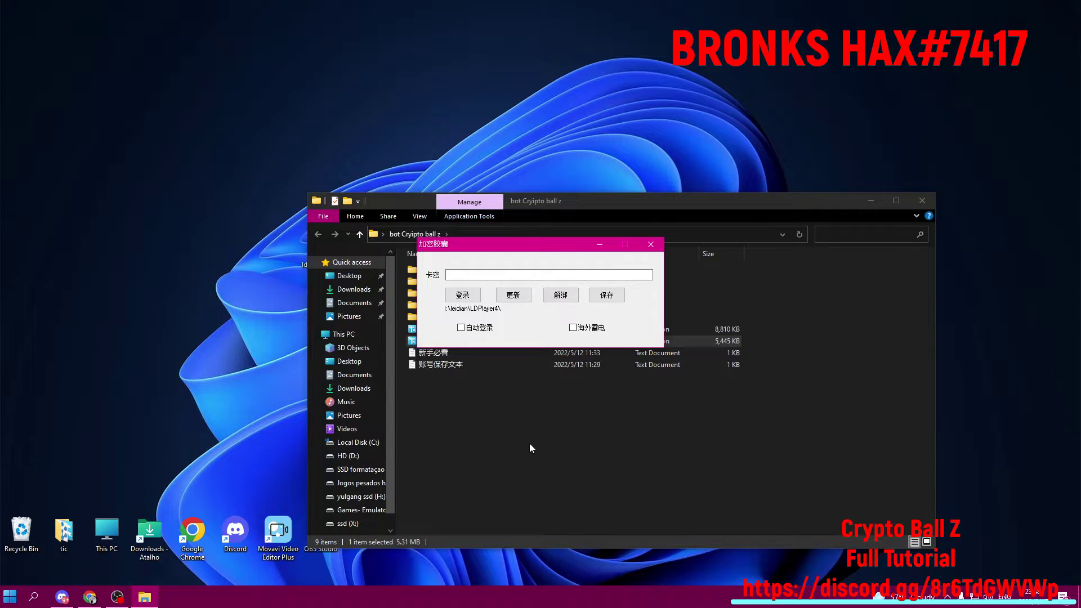
click(651, 246)
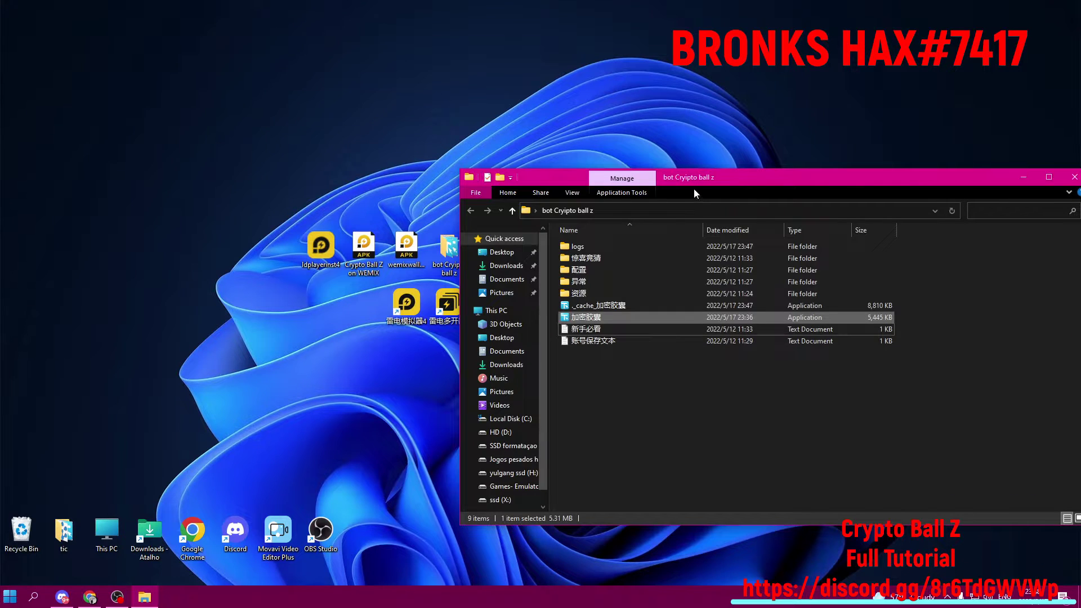
Open the 账号保存文本 file and replace its placeholder lines with the two login e-mail, password and recovery e-mail entries from Fake email for Tutorial
drag(698, 181, 768, 171)
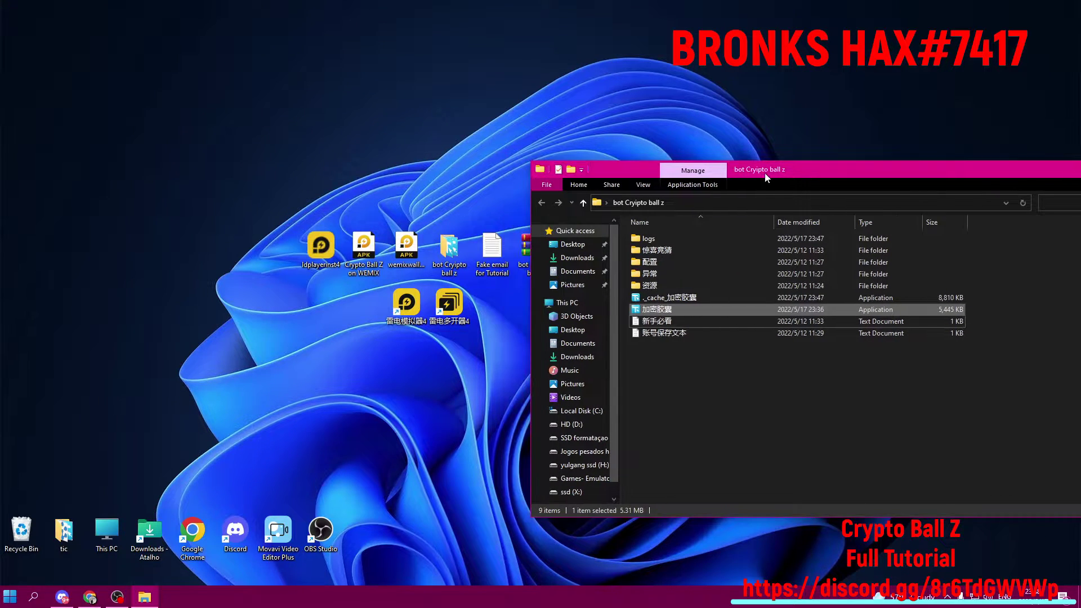
click(506, 270)
double_click(686, 334)
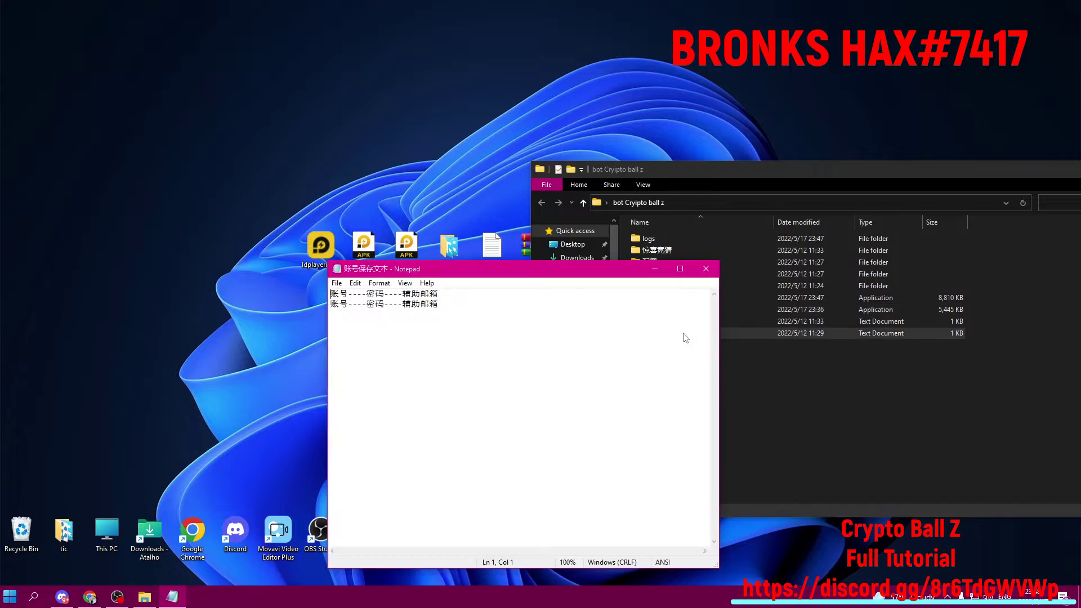
click(458, 302)
drag(346, 295, 321, 319)
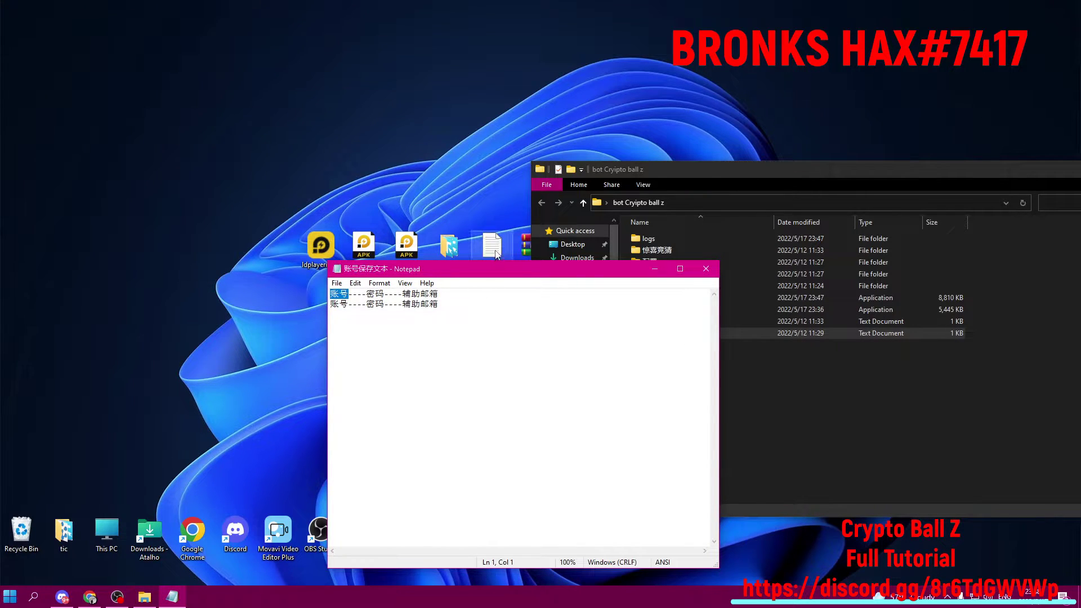
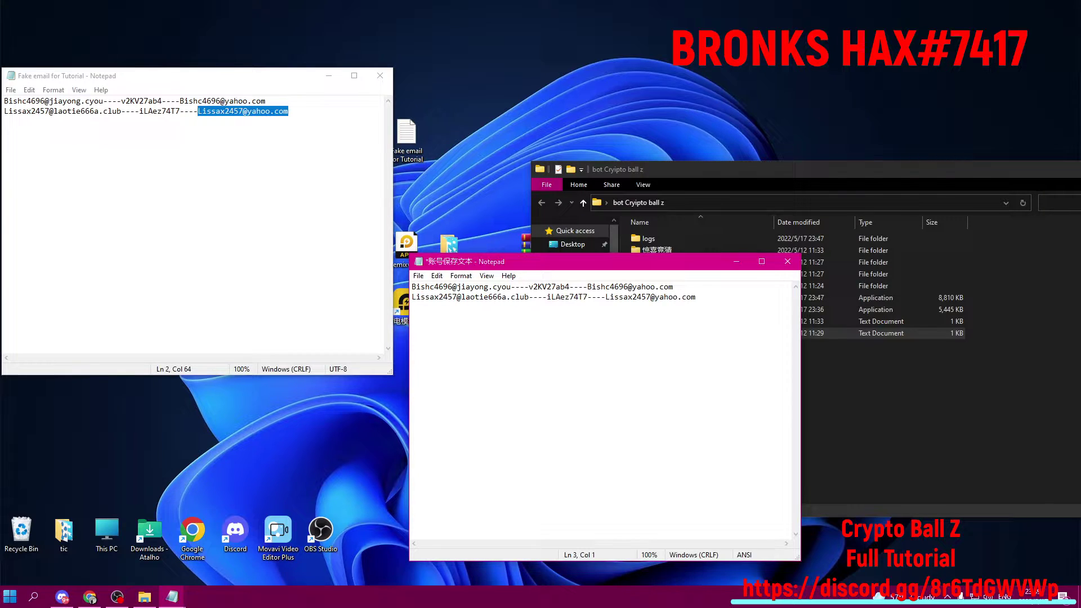
Add a line below the account entries labelling the parts "Email for login", "password" and "recover email"
text(Email)
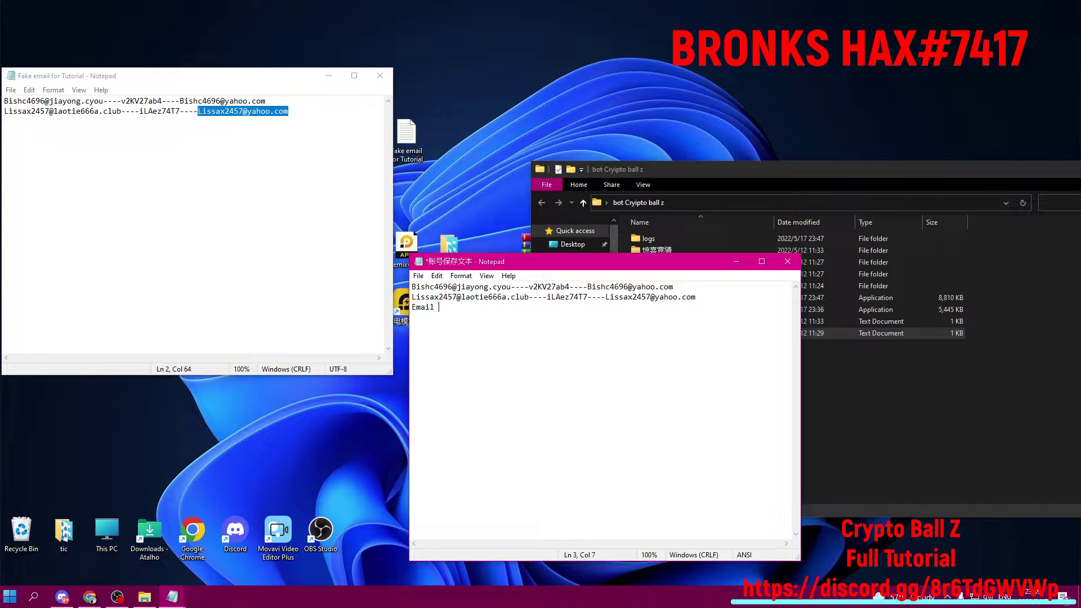
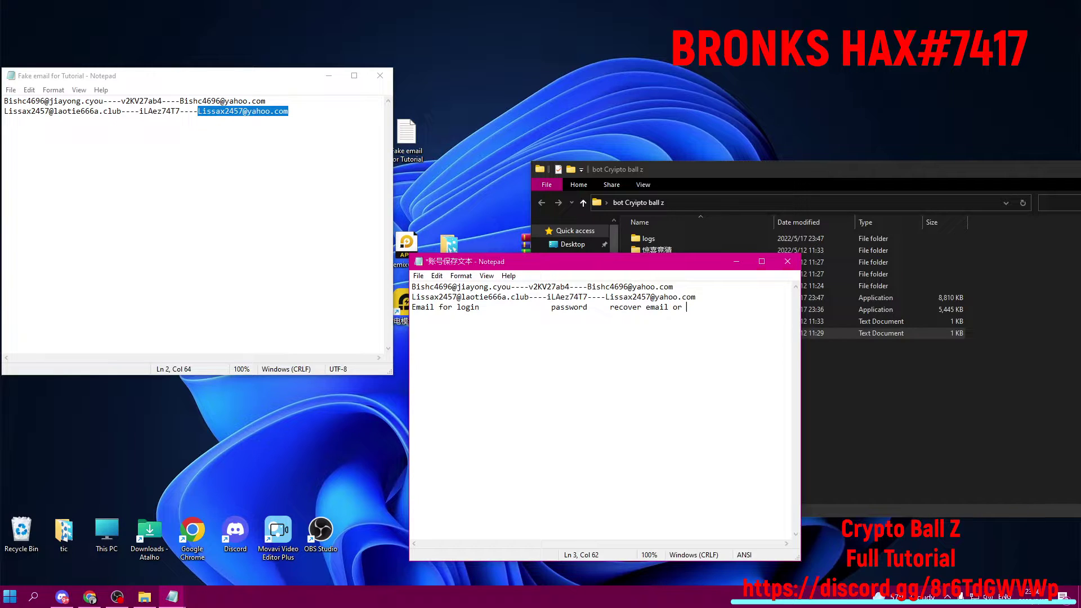
text(any fak)
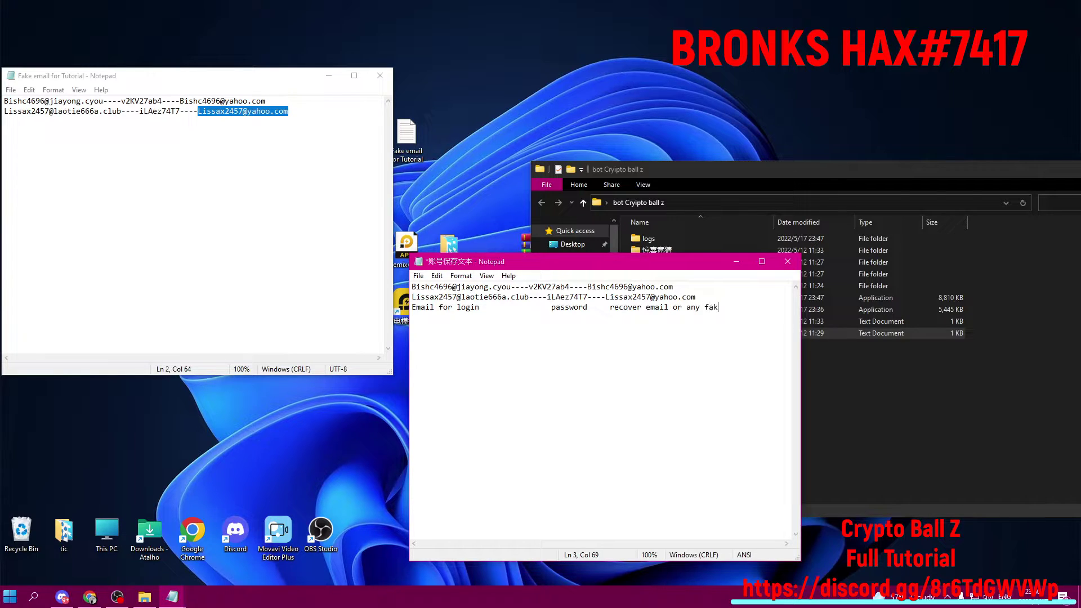
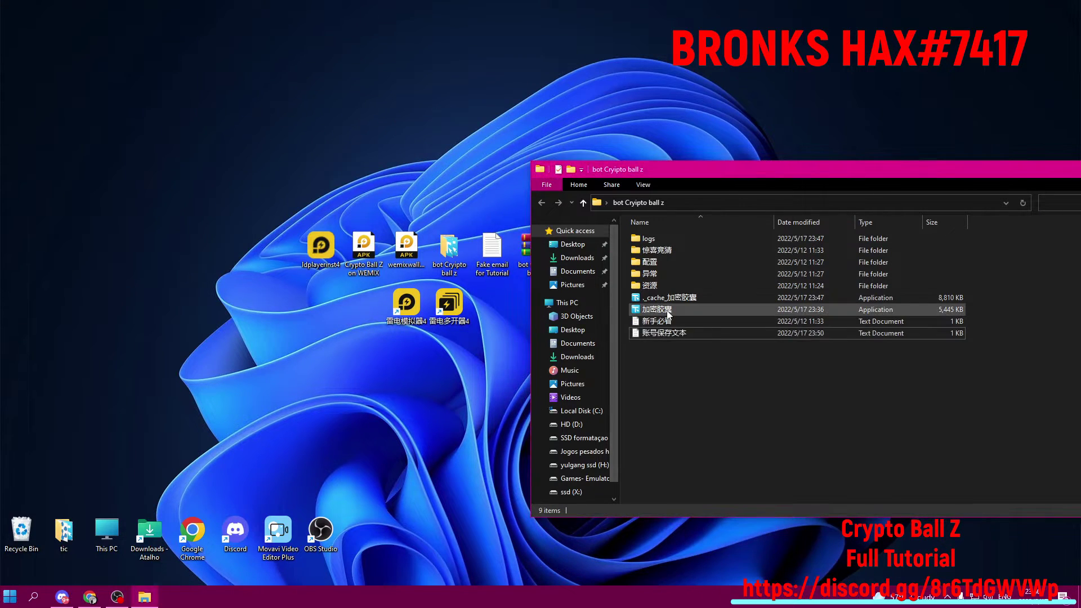
Run 加密胶囊 as administrator and paste the licence key into its 卡密 field
right_click(669, 313)
click(711, 331)
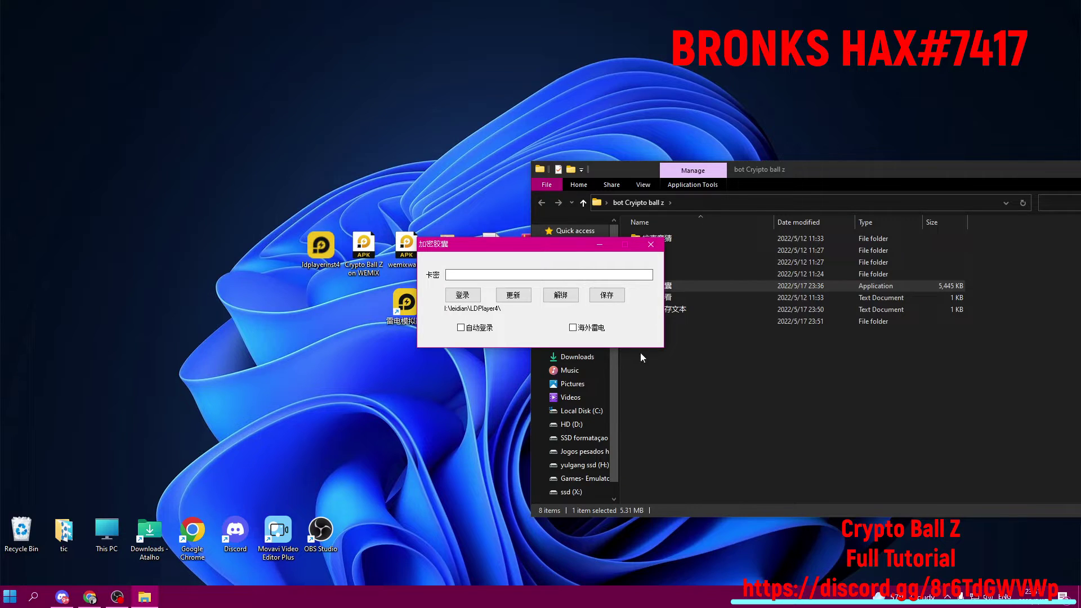
click(525, 274)
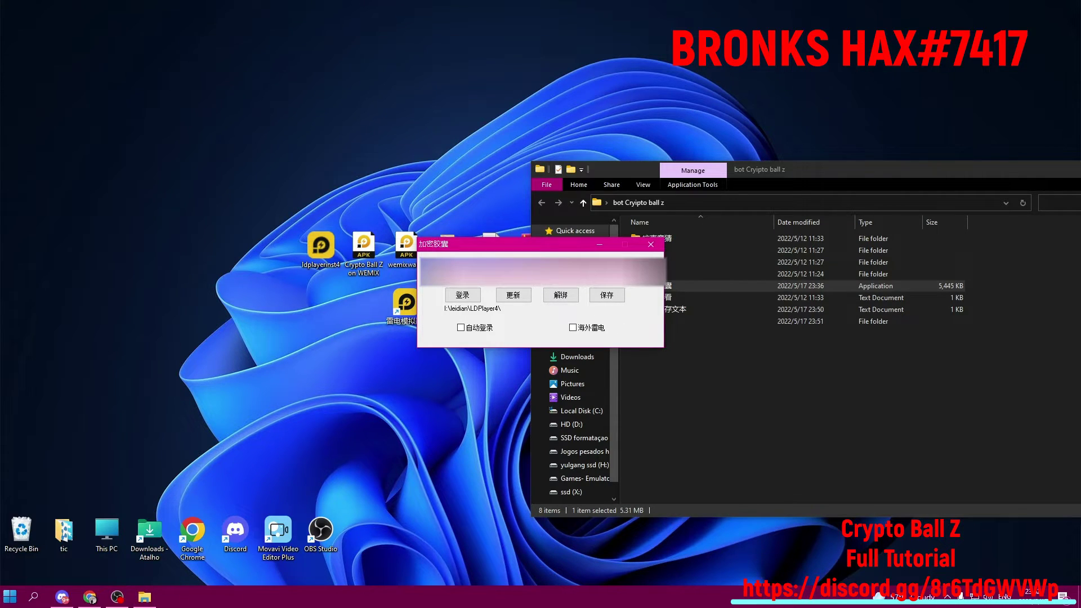
right_click(463, 276)
click(501, 322)
Log in to the bot with automatic login left off and allow it through Windows Defender Firewall
click(462, 328)
click(461, 328)
click(467, 295)
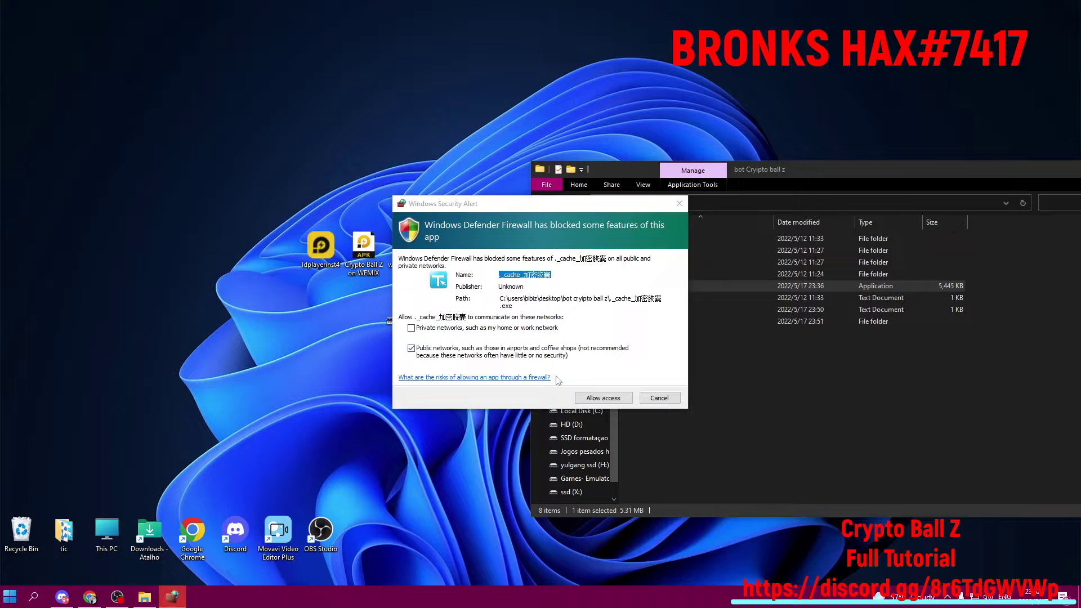
click(603, 398)
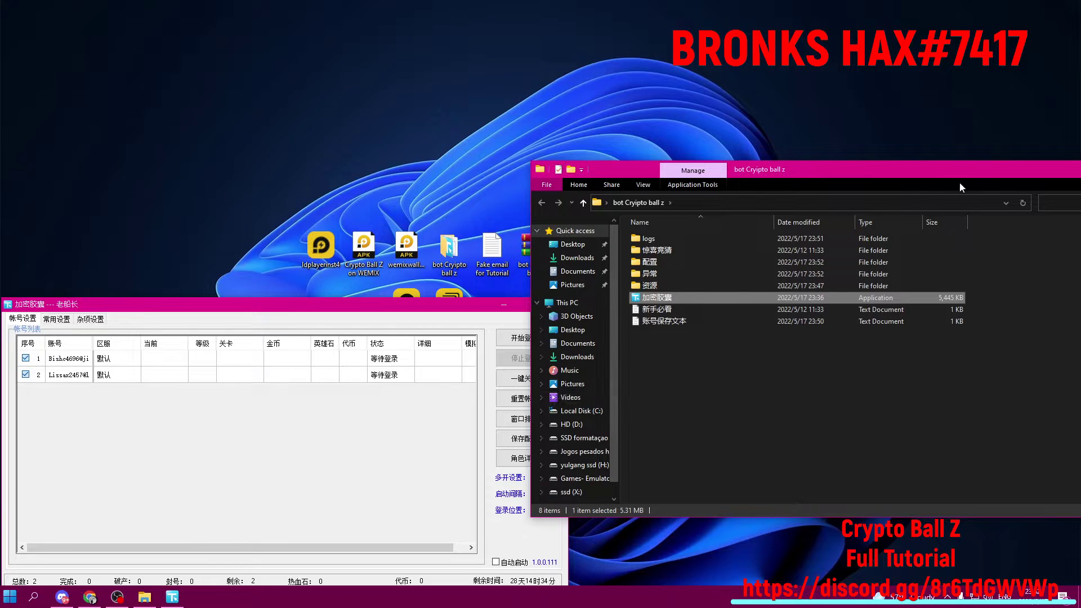
Minimise the bot folder window, move the bot window fully into view and select the first account in its list
drag(1028, 167, 910, 165)
click(974, 167)
drag(408, 306, 892, 249)
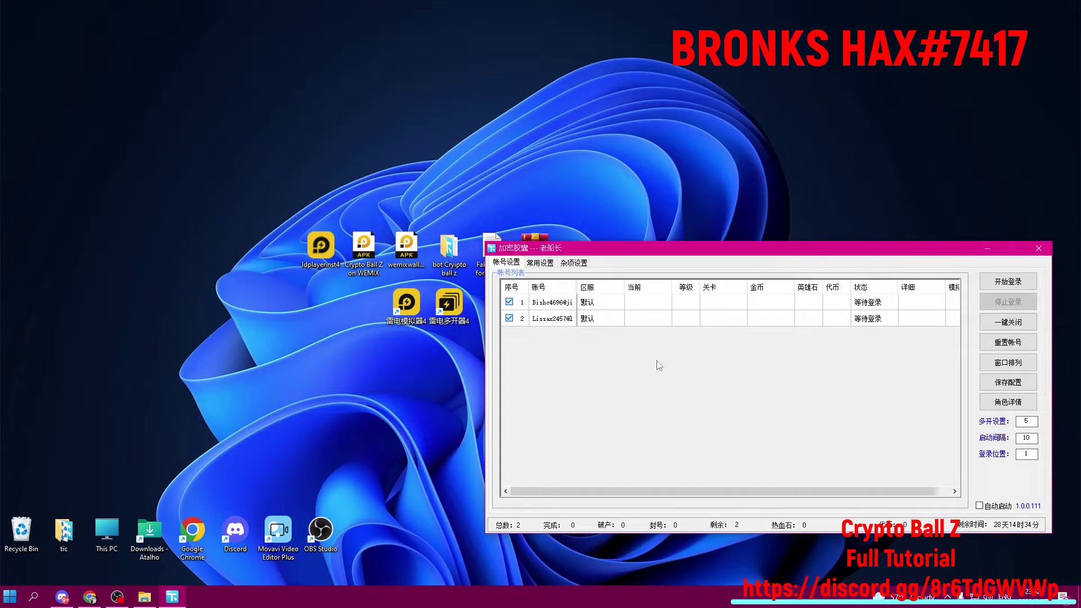
click(566, 320)
click(565, 303)
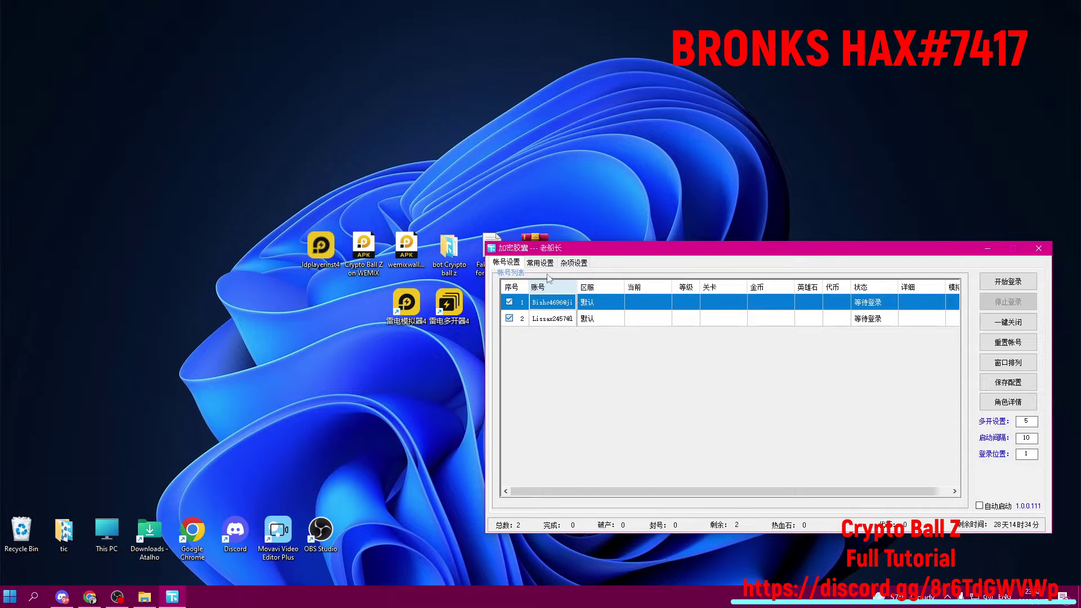
Review the bot's common settings (常用设置), return to its account list and open the emulator multi-instance manager to check the instances
click(540, 263)
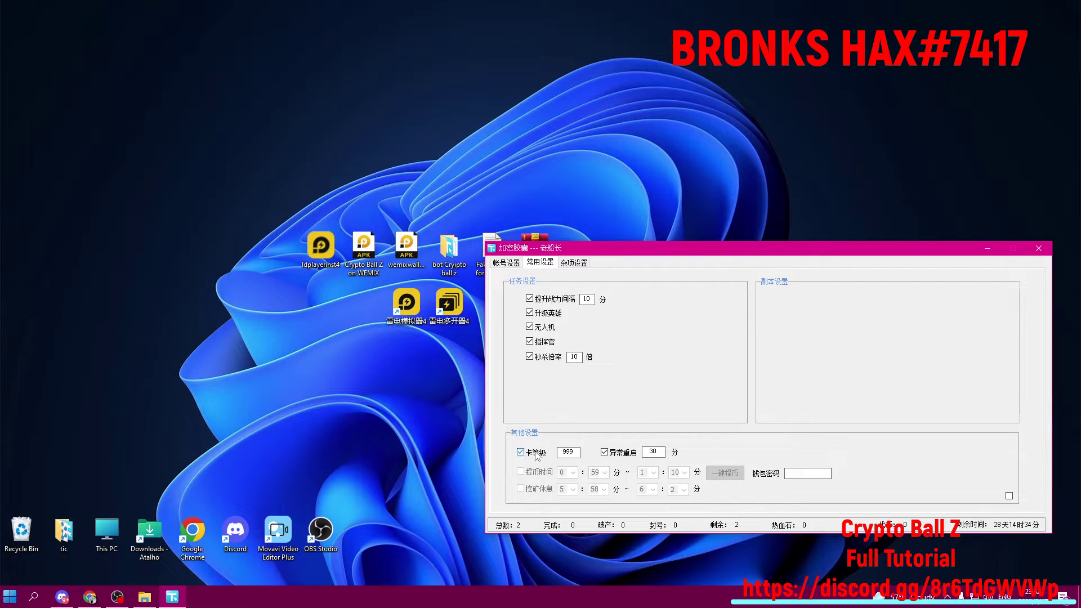
click(507, 263)
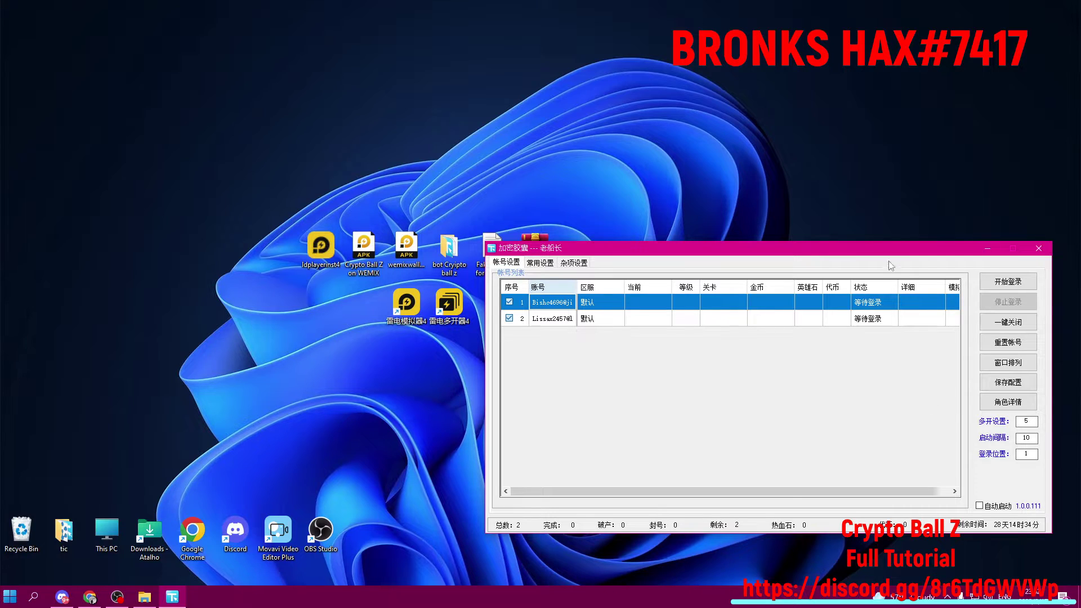
double_click(449, 304)
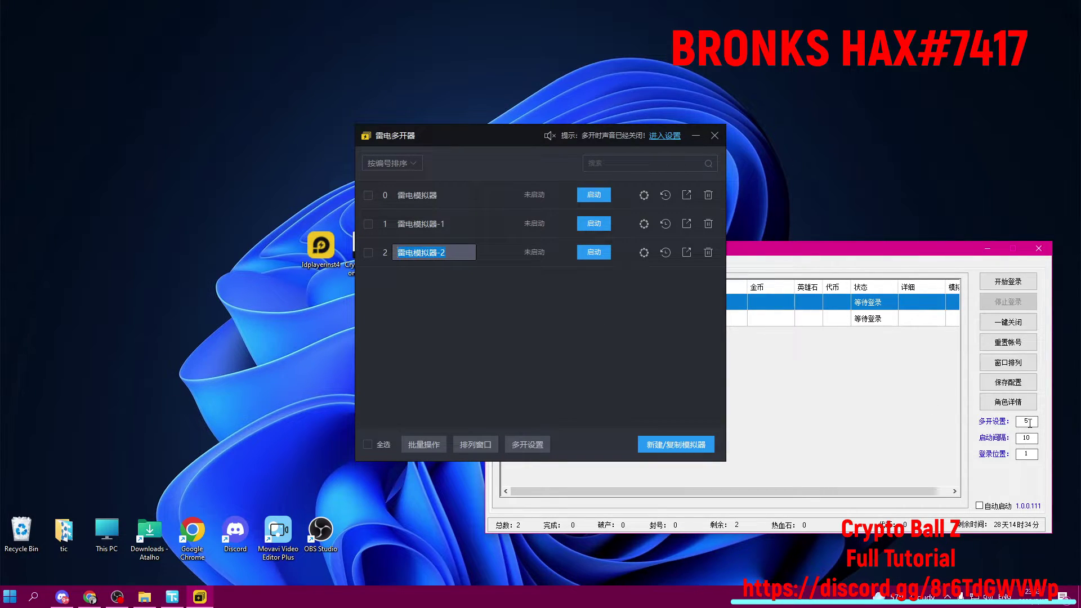
Set the bot's 多开设置 to 2 and save the configuration, close the multi-instance manager and start the account login
drag(1030, 423, 1019, 421)
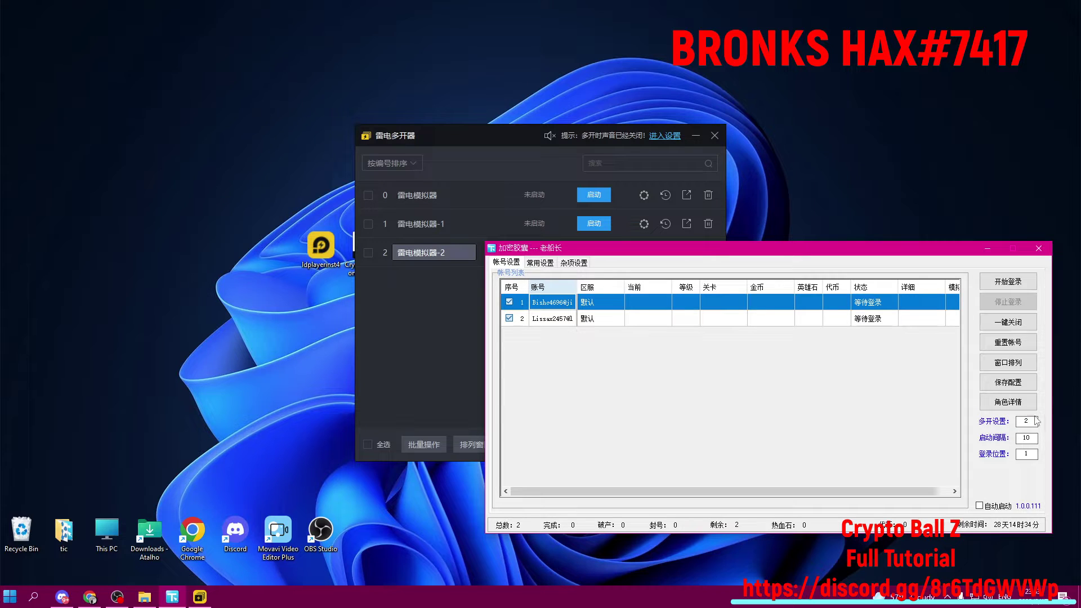
click(1014, 388)
click(715, 137)
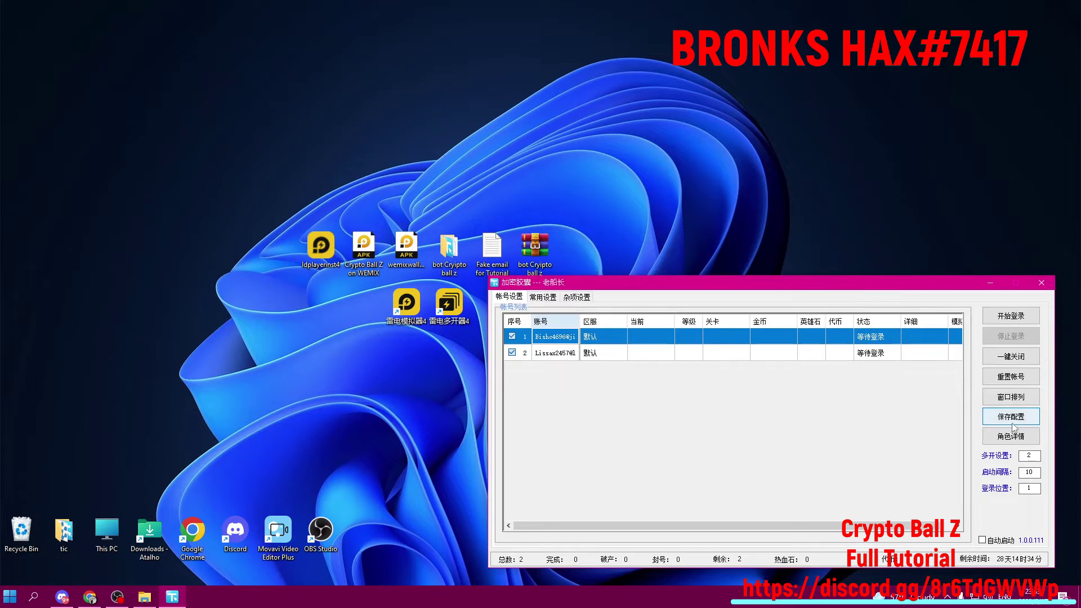
click(1006, 318)
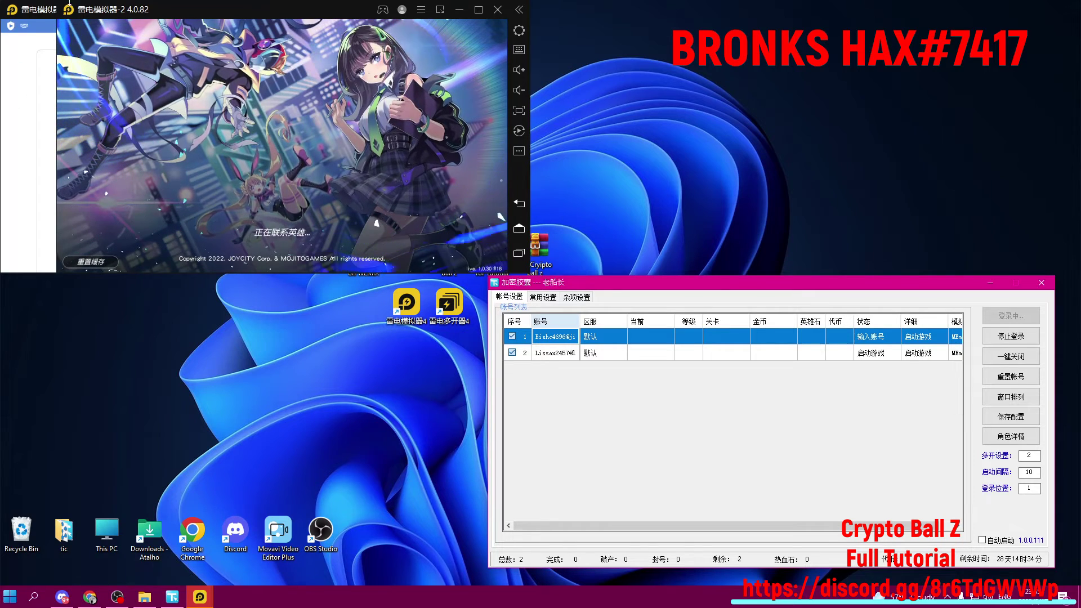
Bring 雷电模拟器-1 to the front and accept the Google Workspace notice and the Google service terms for its account
click(34, 9)
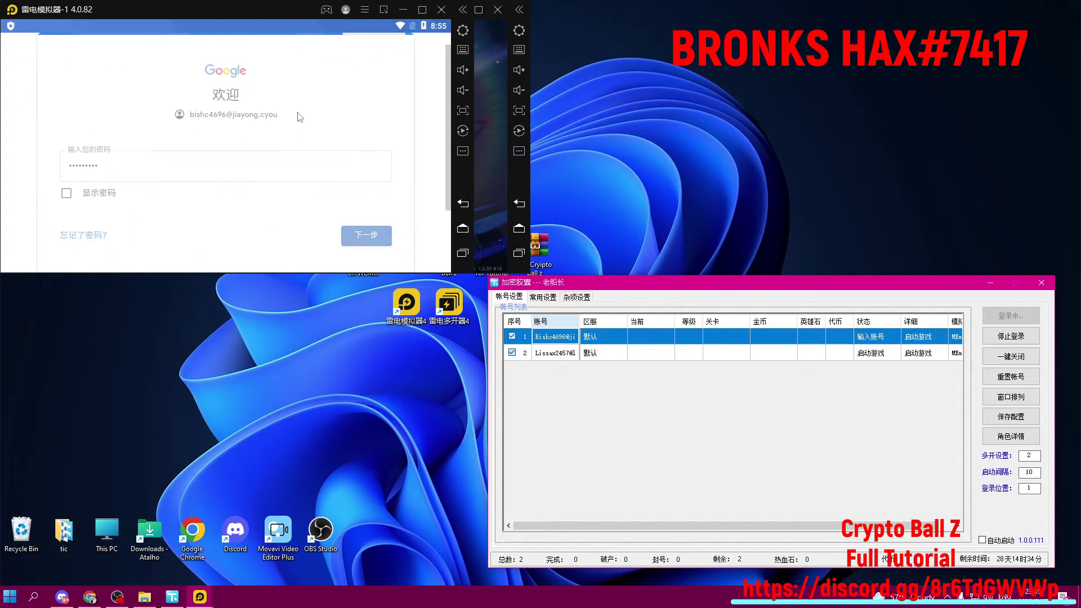
scroll(354, 152, down, 3)
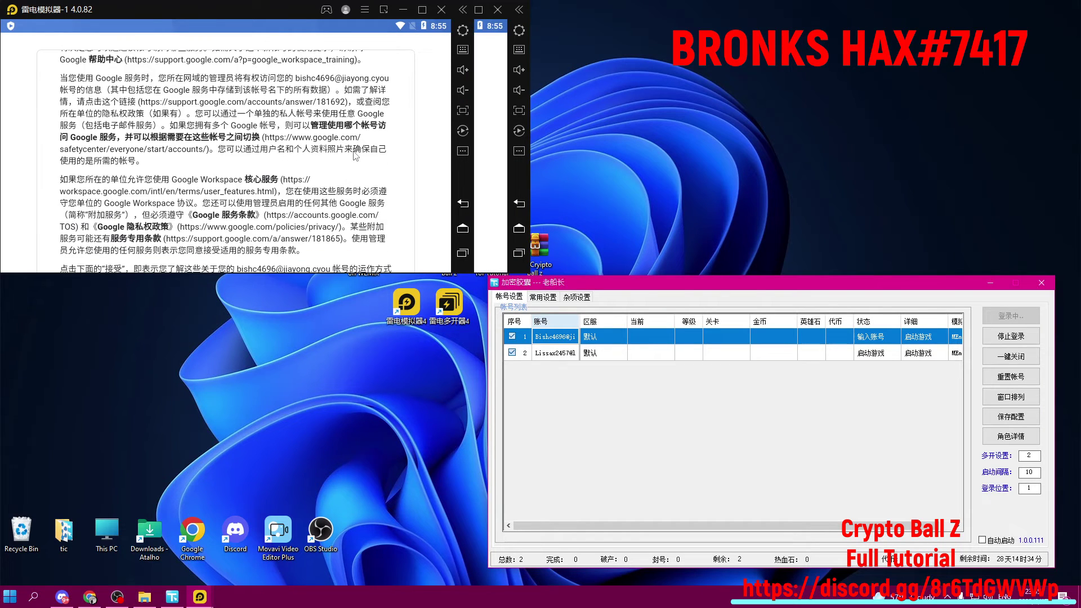
click(377, 261)
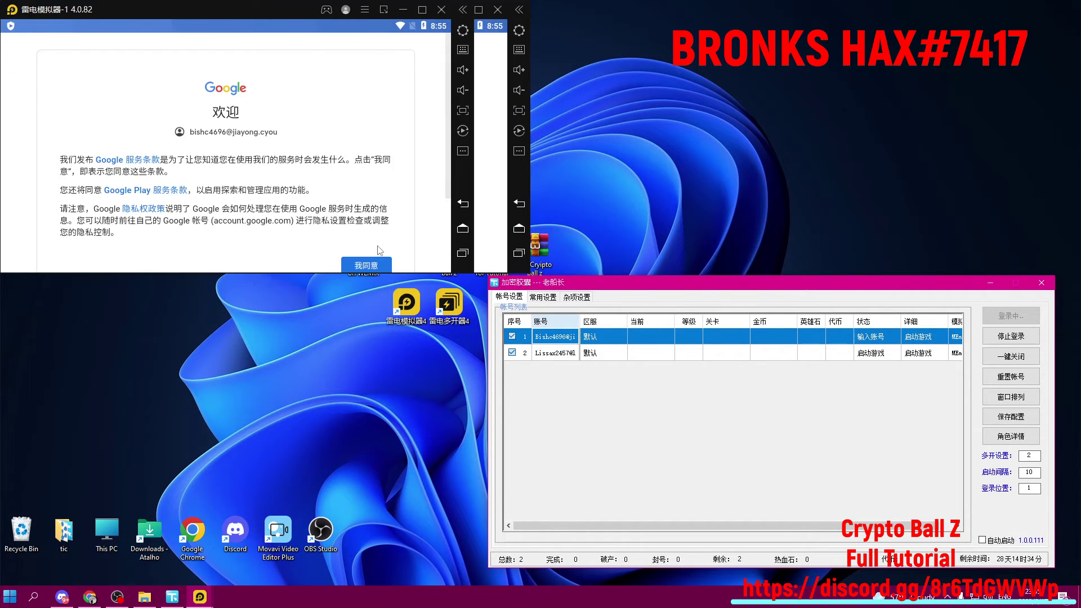
click(376, 260)
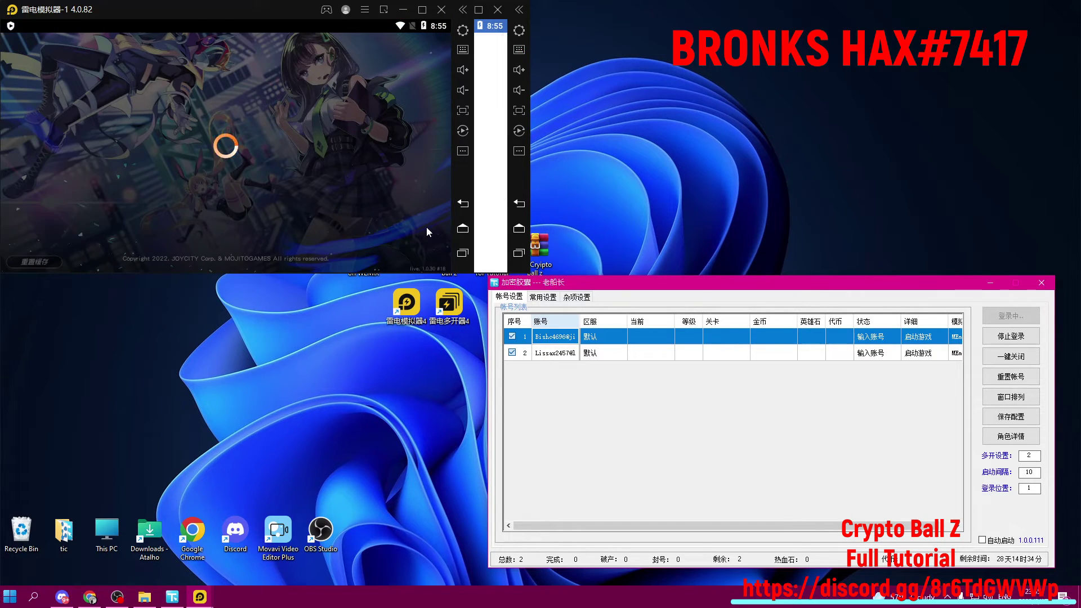
Bring 雷电模拟器-2 to the front, accept the Google terms for its account and go through its Google Services settings
click(518, 174)
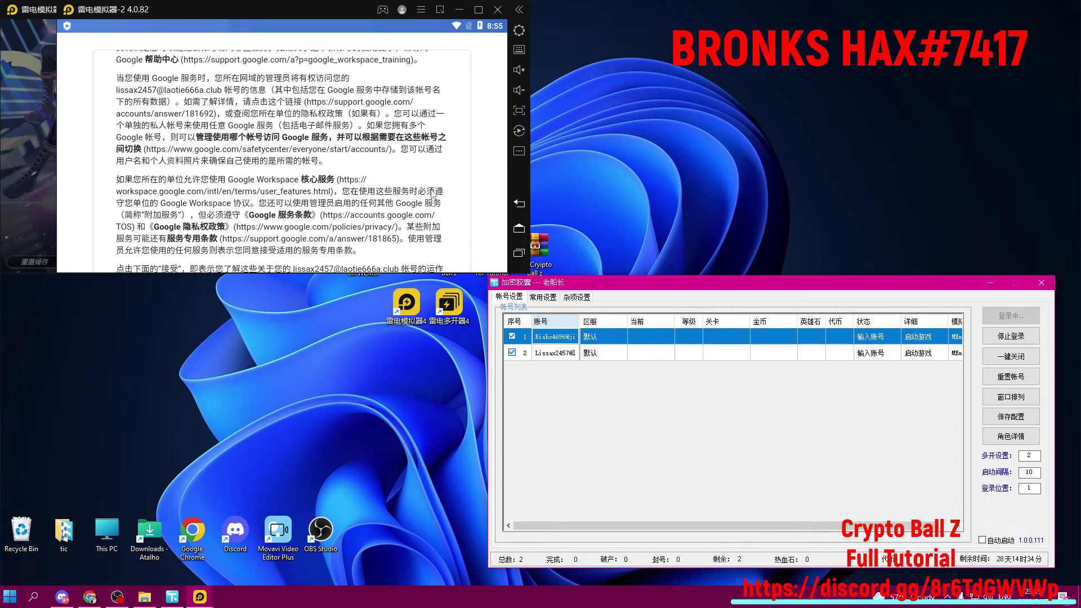
scroll(450, 222, down, 3)
click(441, 221)
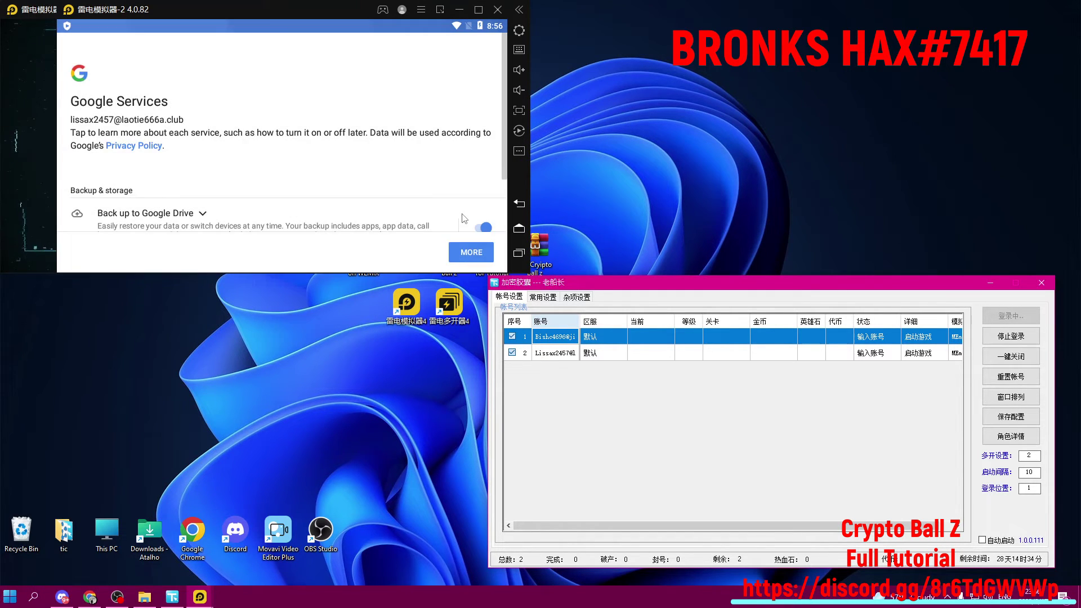
scroll(463, 218, down, 1)
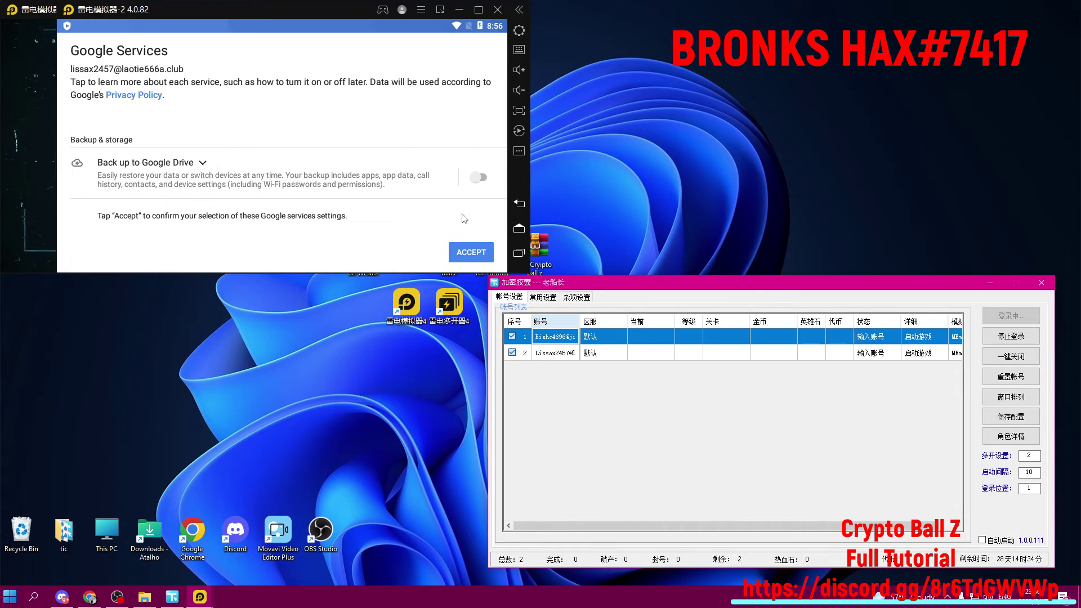